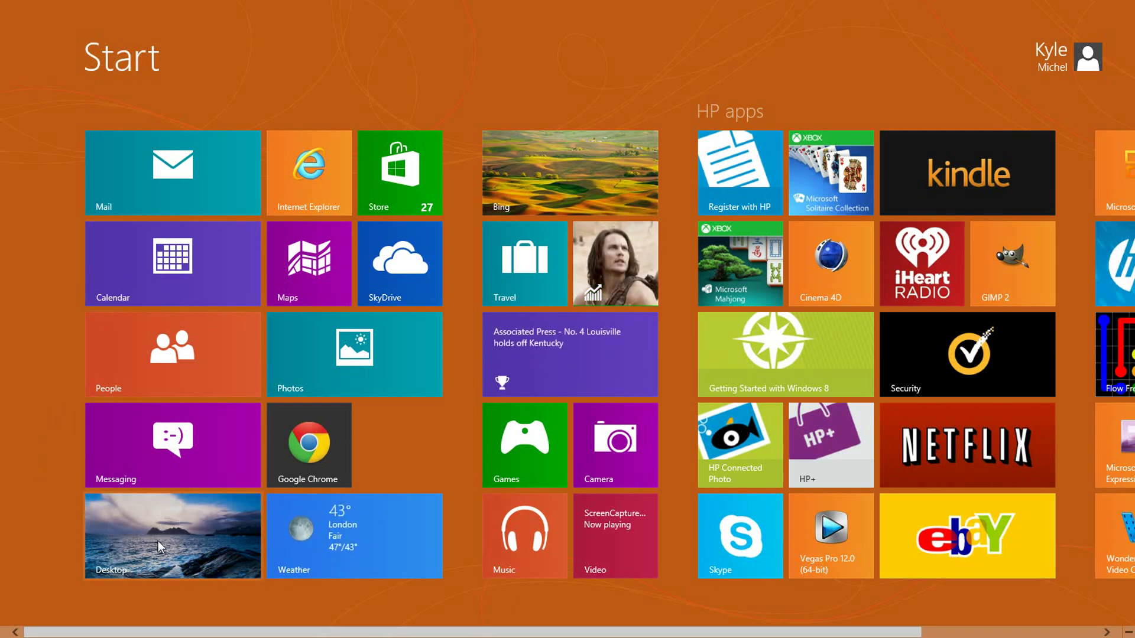
Switch from the Start screen to the desktop and back again
click(190, 538)
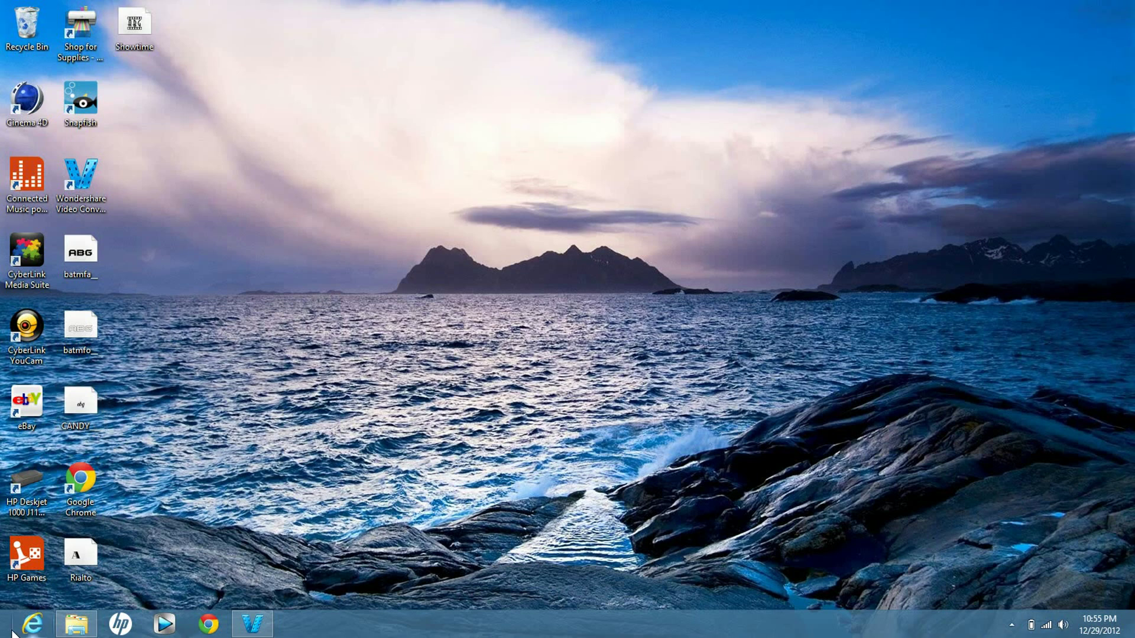
mouse_move(1, 637)
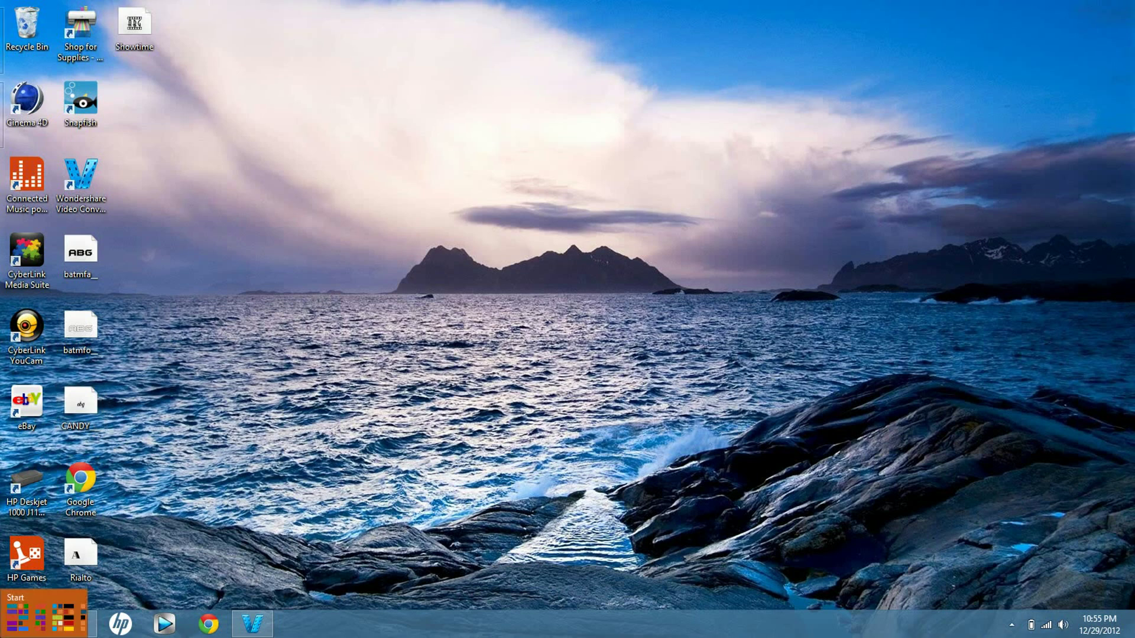
click(16, 626)
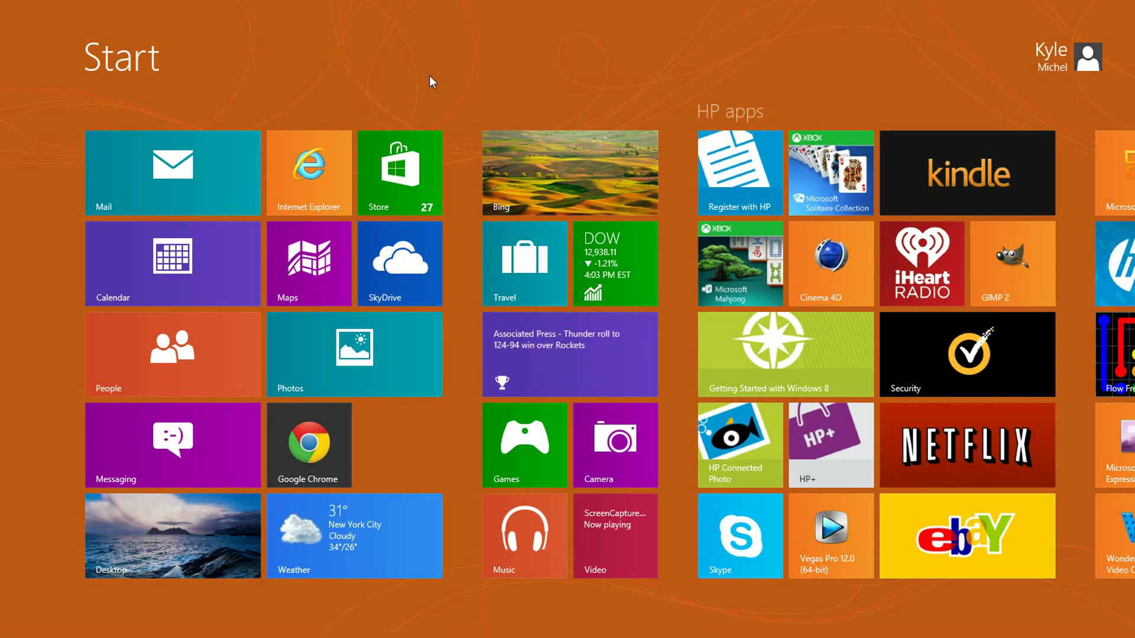
Scroll the Start screen, show the charms, launch eBay, then return to Start
scroll(891, 72, down, 3)
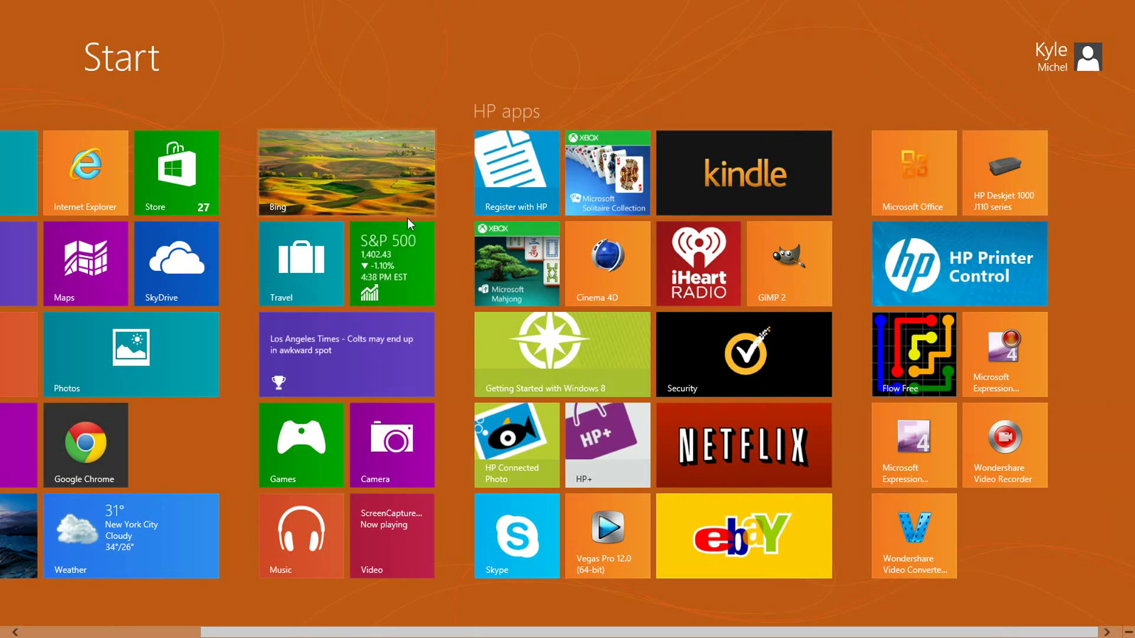
scroll(1, 167, up, 3)
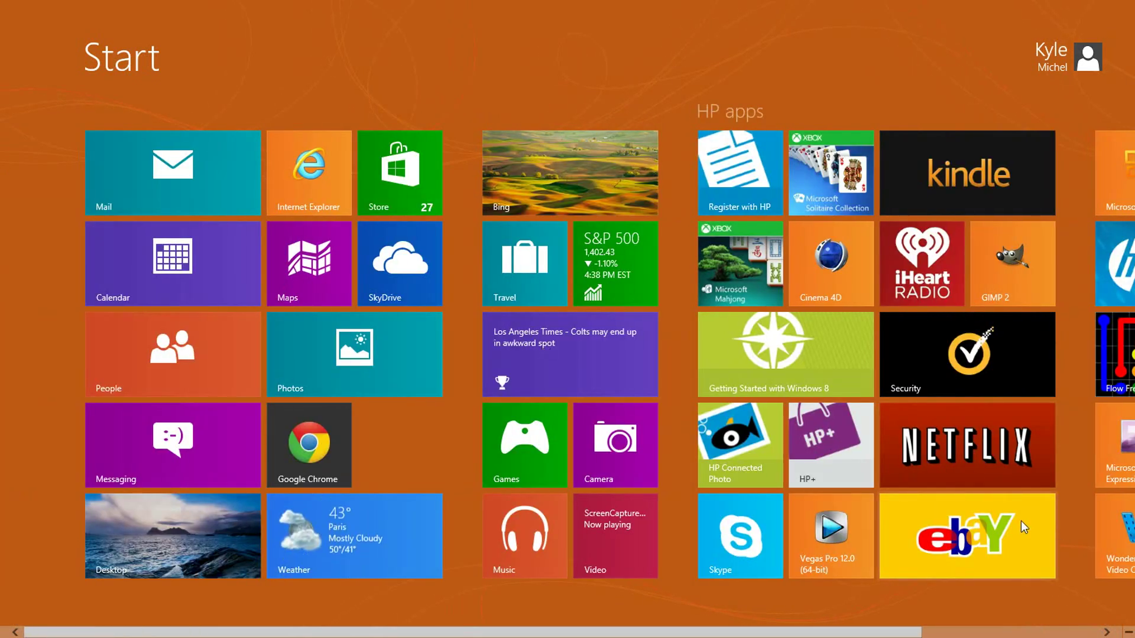
key(super+c)
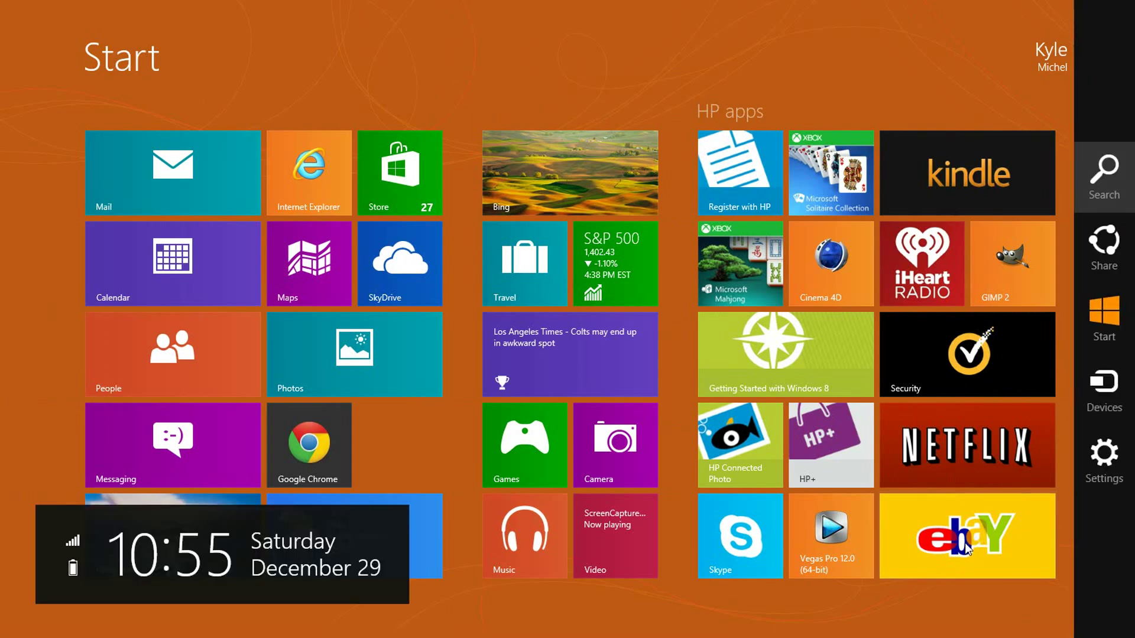
click(1002, 601)
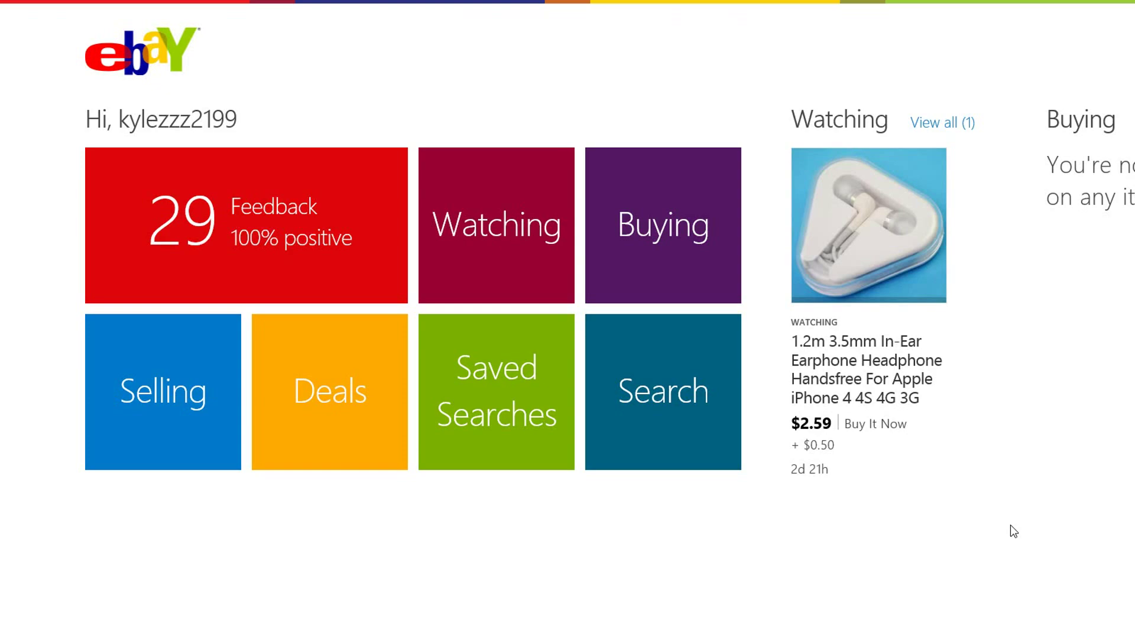
key(super)
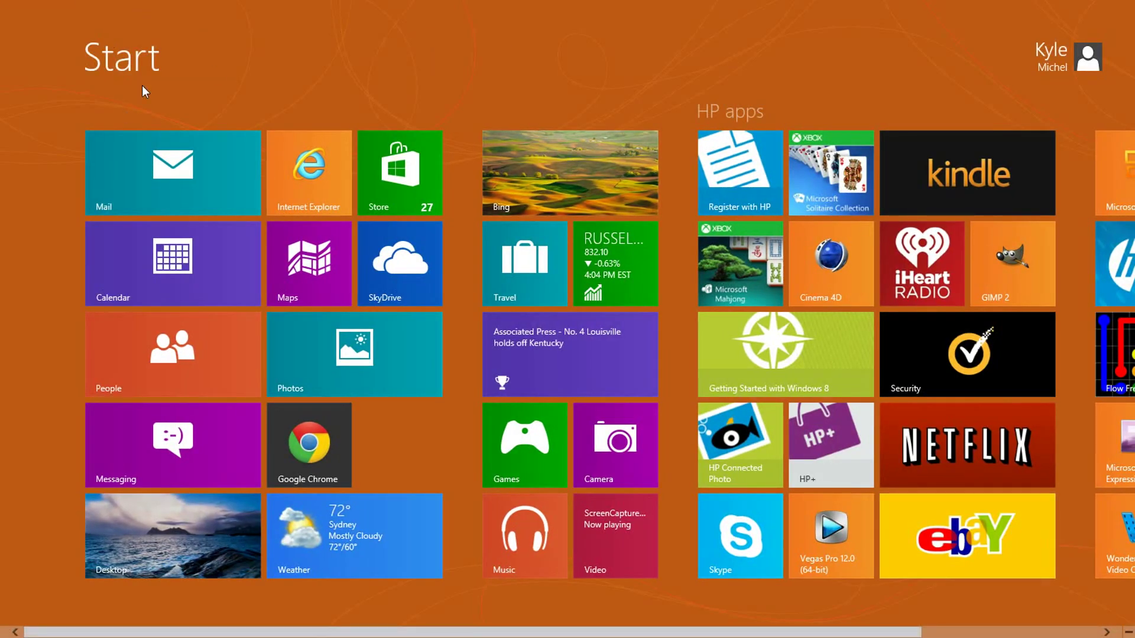
mouse_move(3, 5)
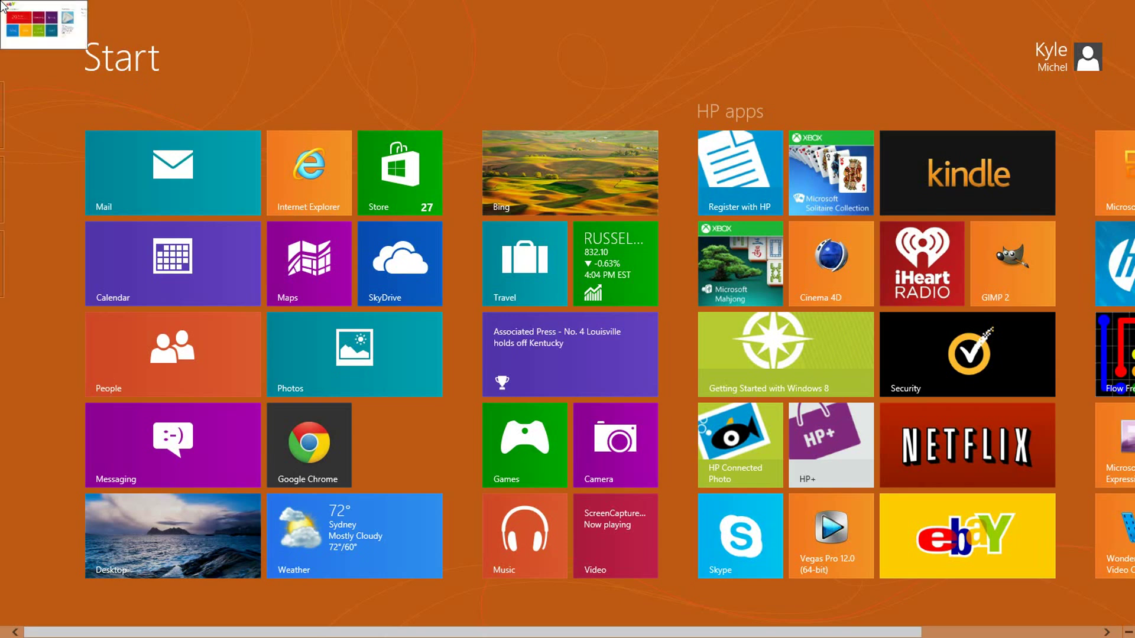
click(4, 6)
click(4, 6)
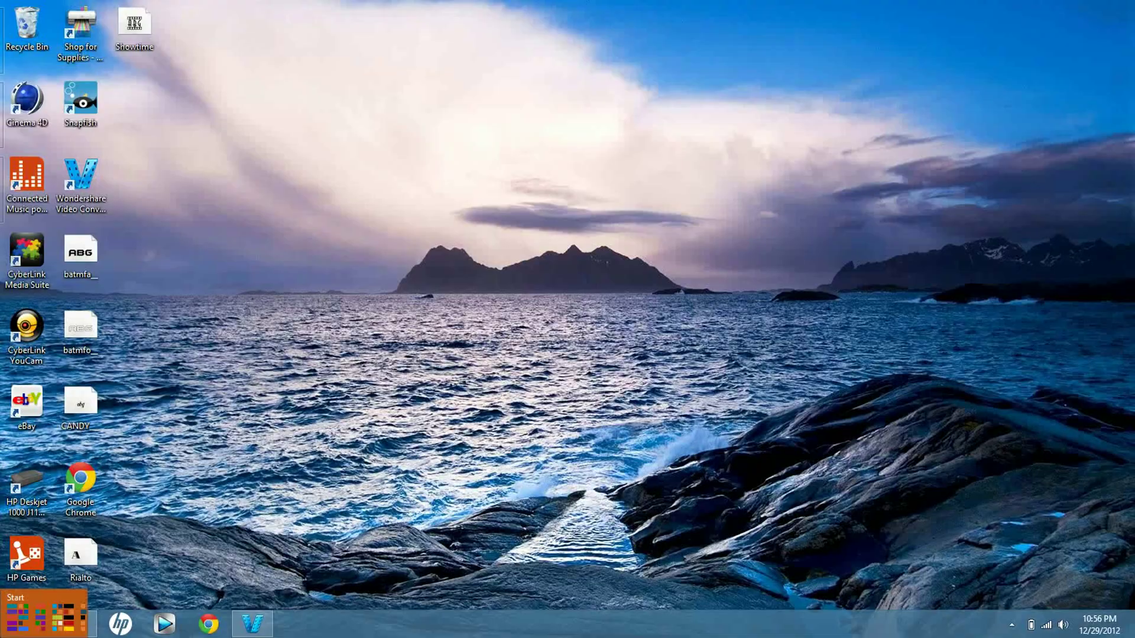
click(1, 636)
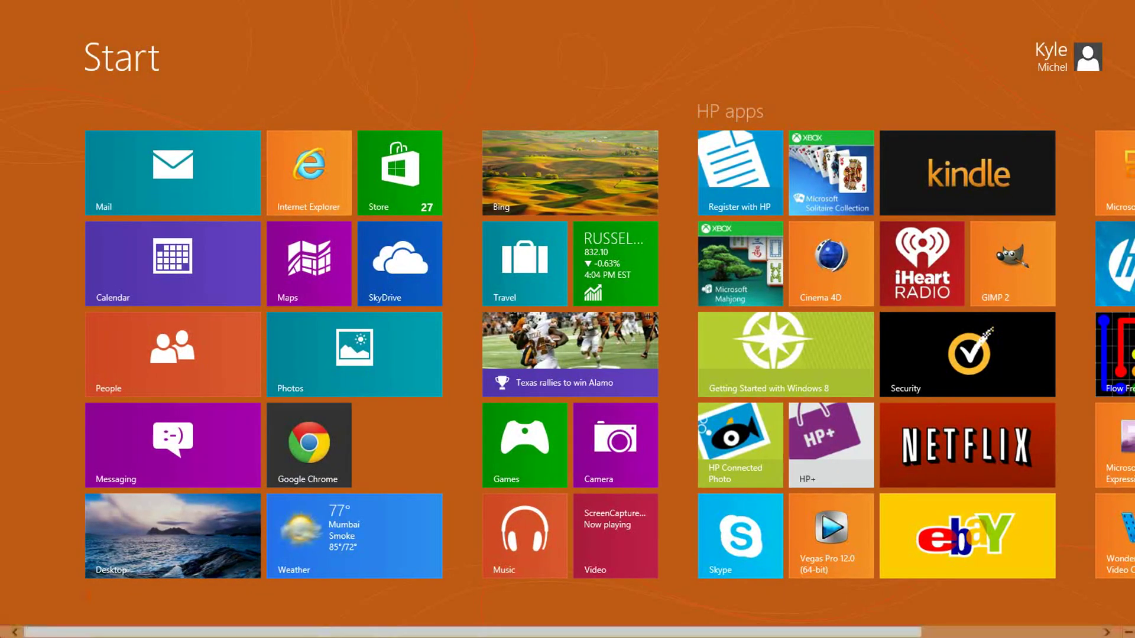
click(2, 636)
click(2, 636)
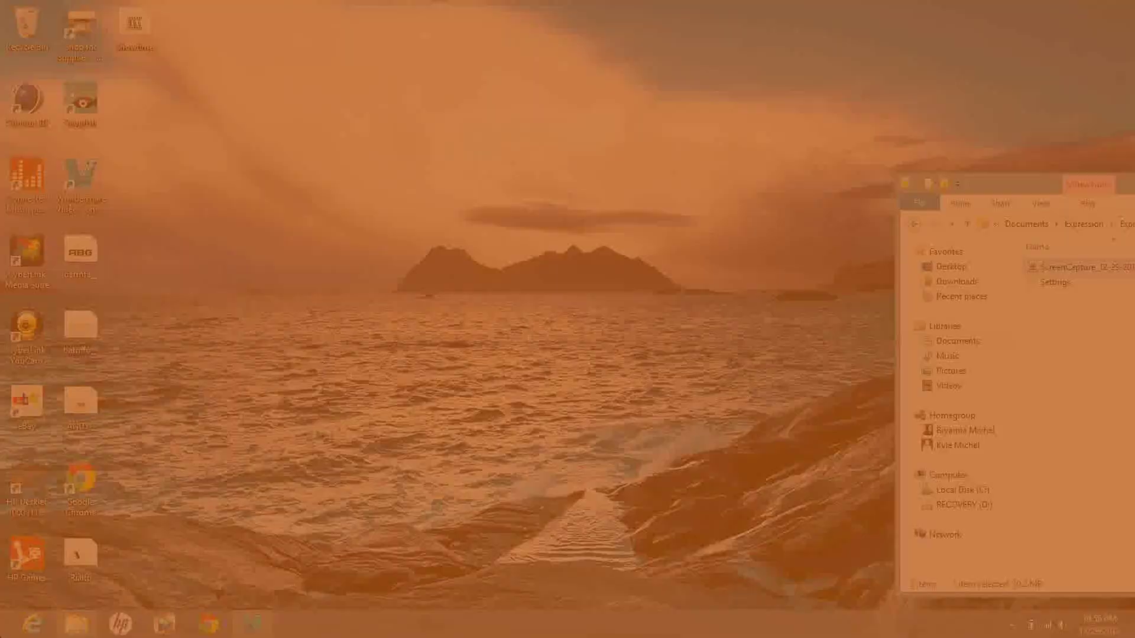
key(super)
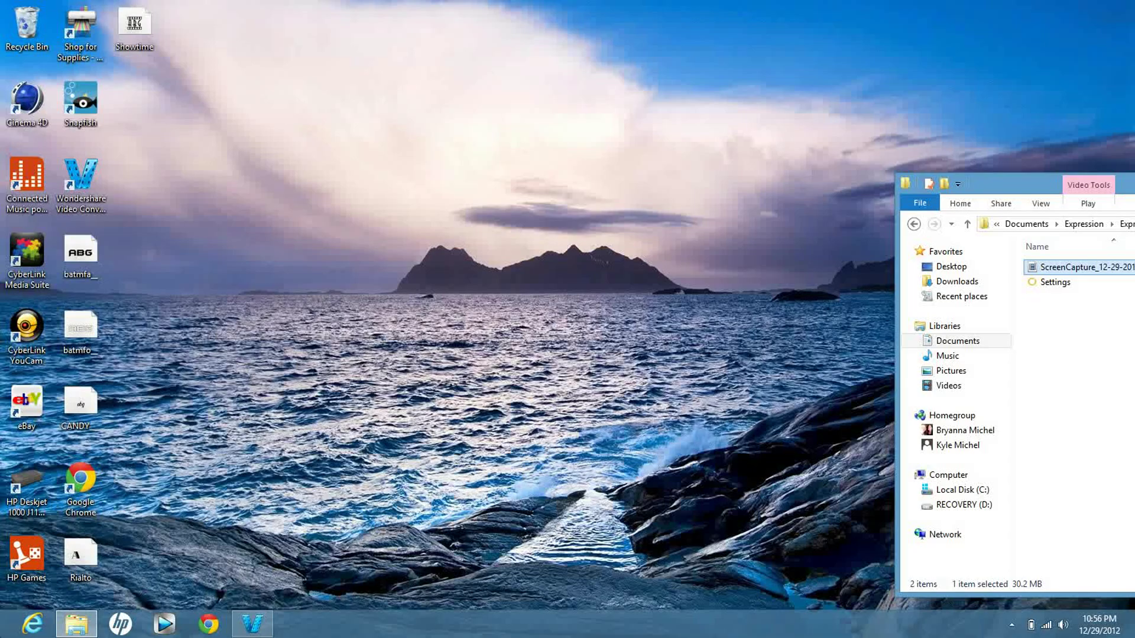
key(super)
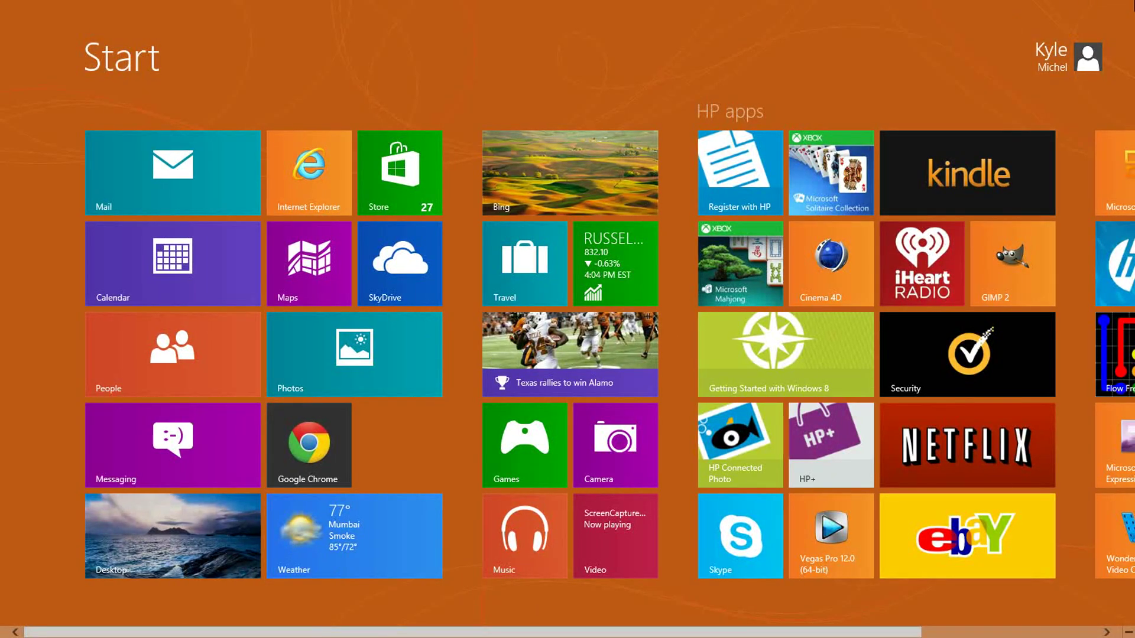
Search apps for 'control' and launch Control Panel from the results
mouse_move(1134, 0)
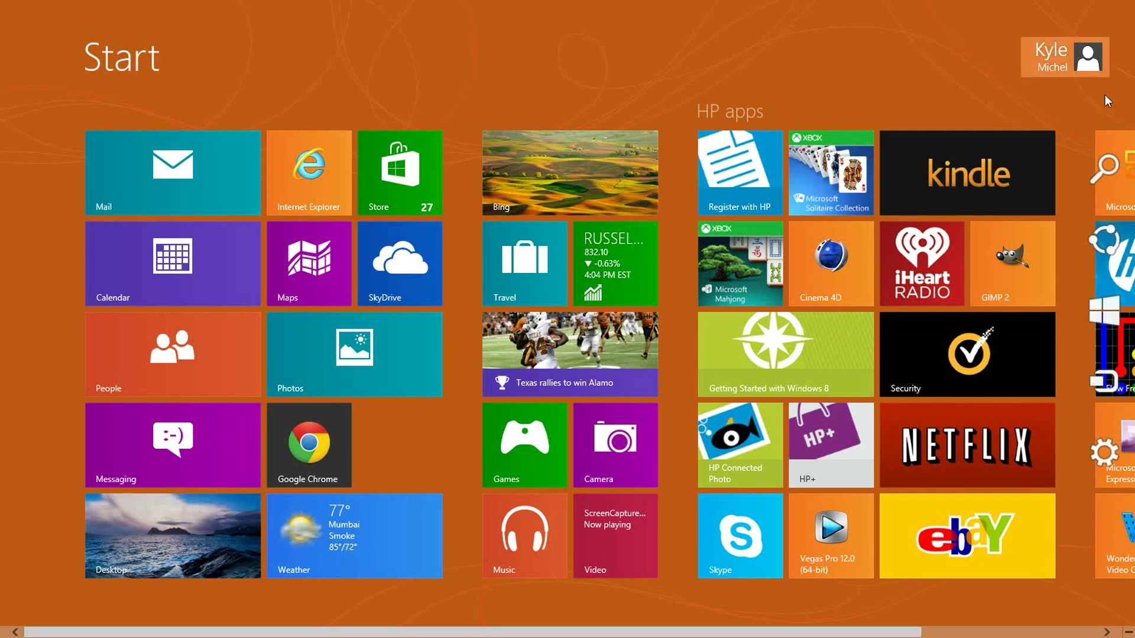
mouse_move(1105, 95)
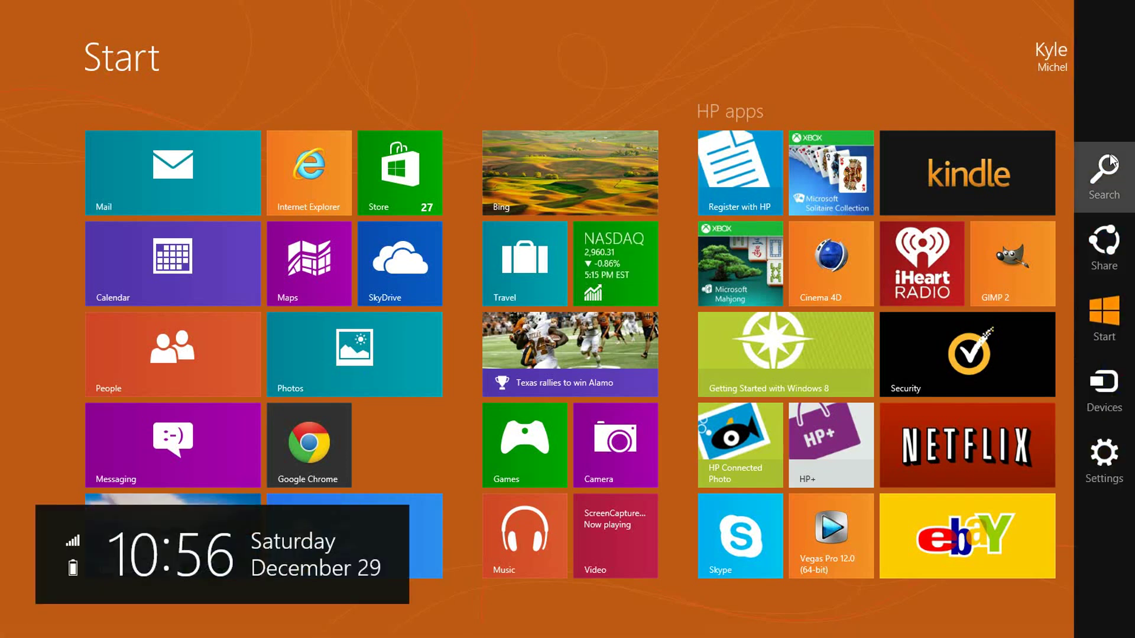
click(1109, 157)
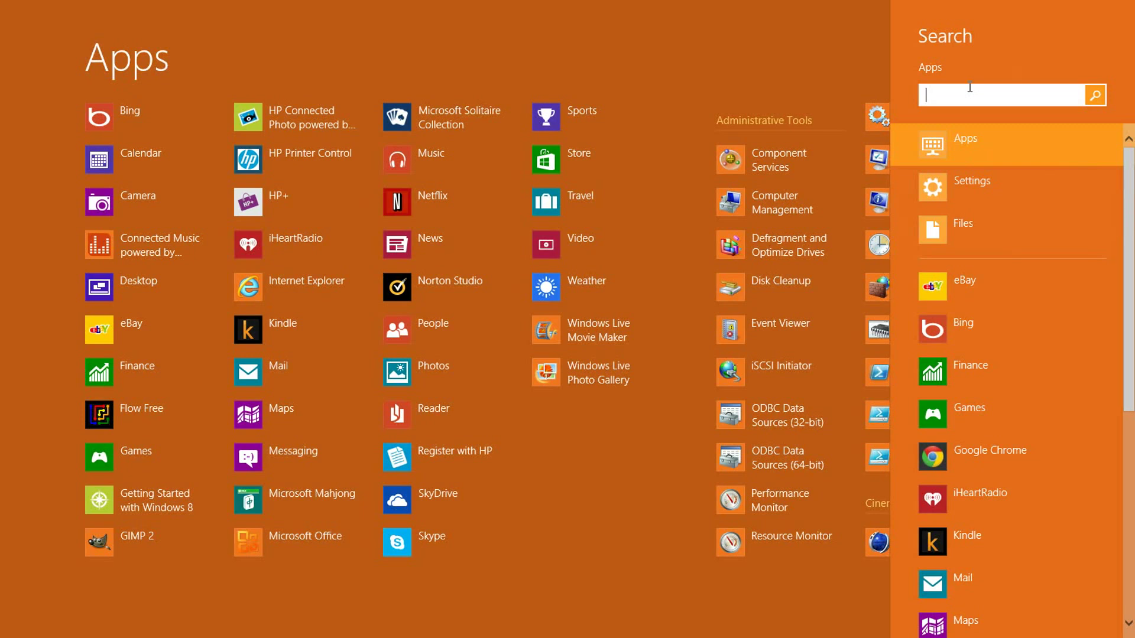
text(control)
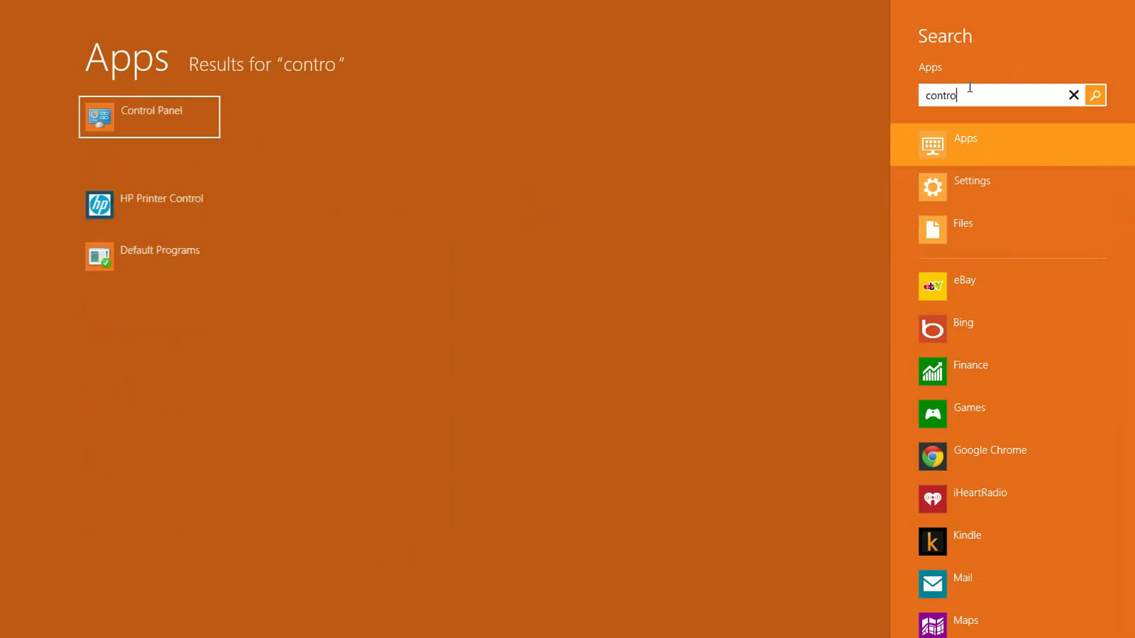
click(117, 124)
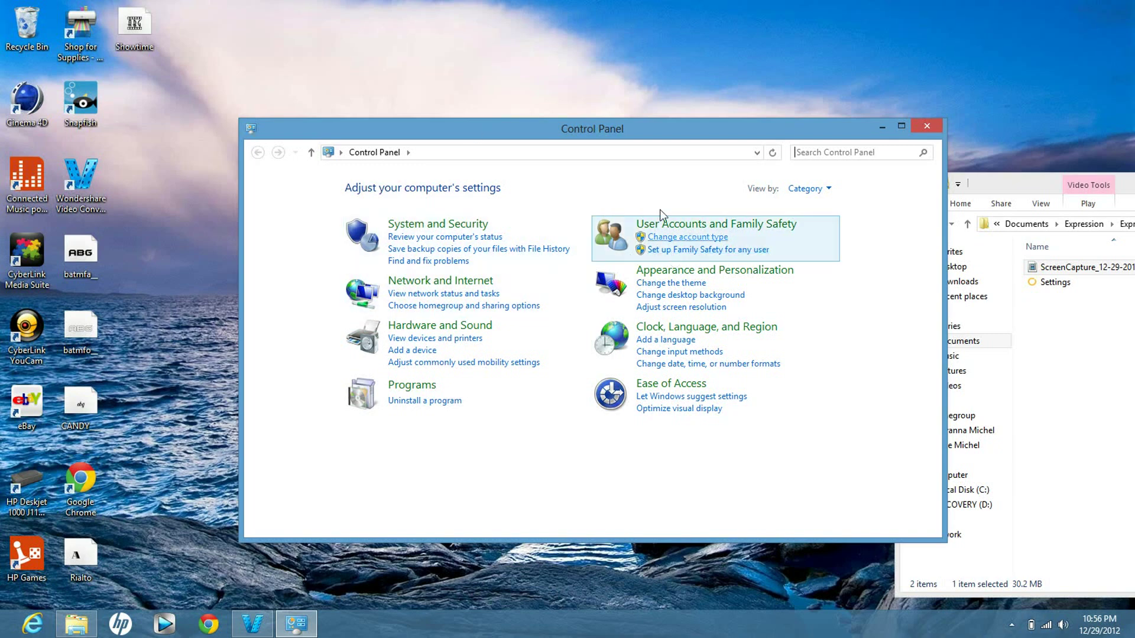
Move the Control Panel window up and left, then close it
drag(703, 131, 653, 89)
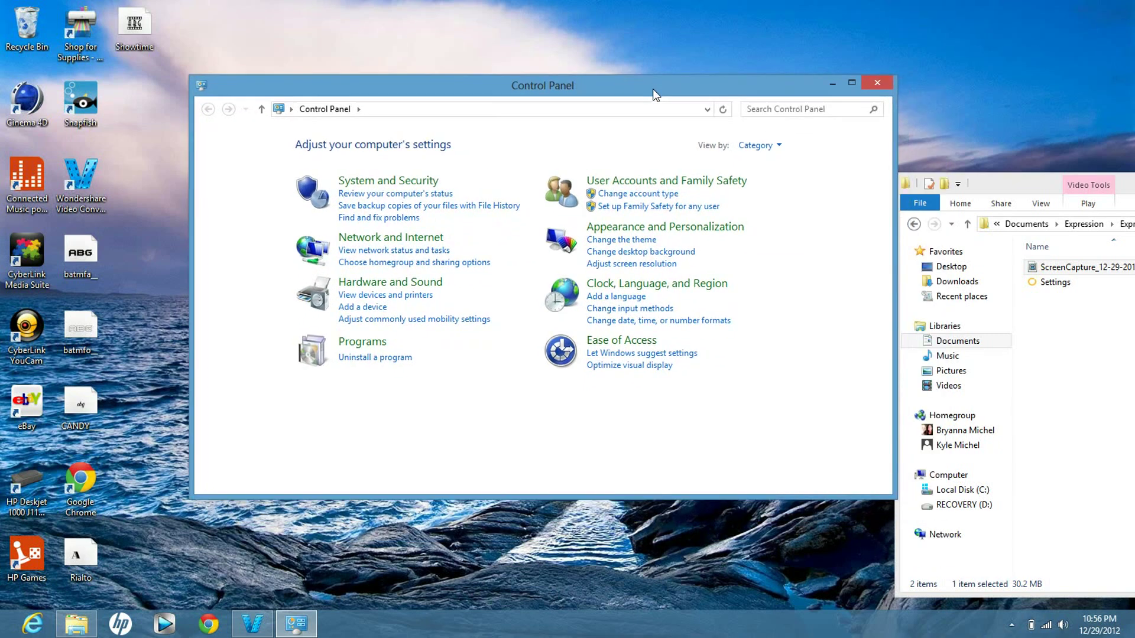
click(887, 86)
Check the charms and the Share pane, then go to the Start screen
key(super+c)
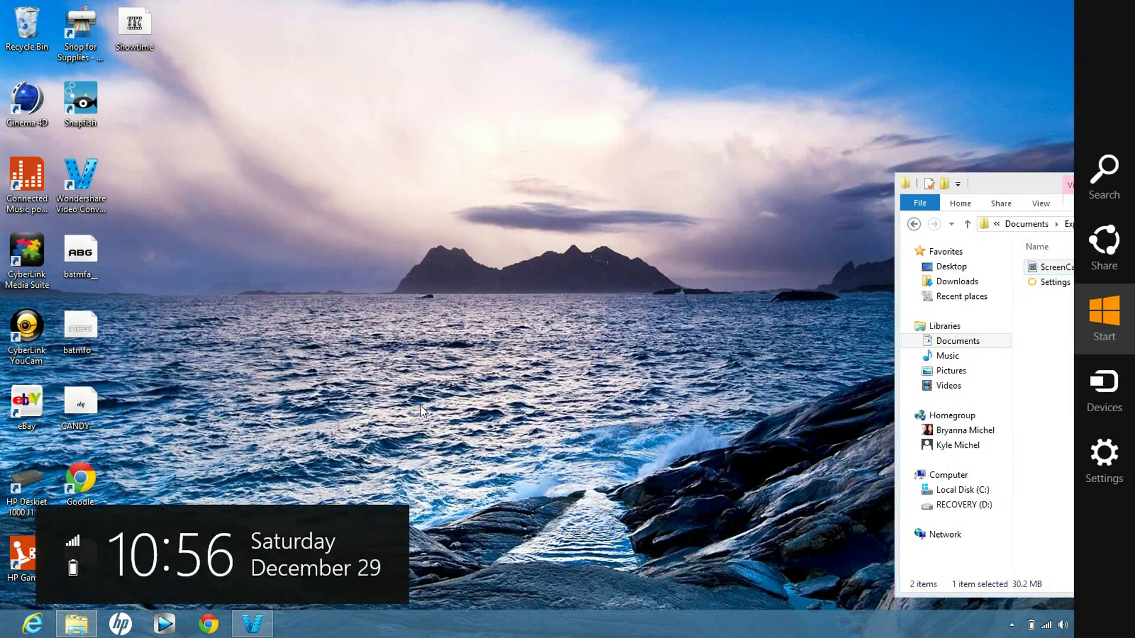
click(953, 98)
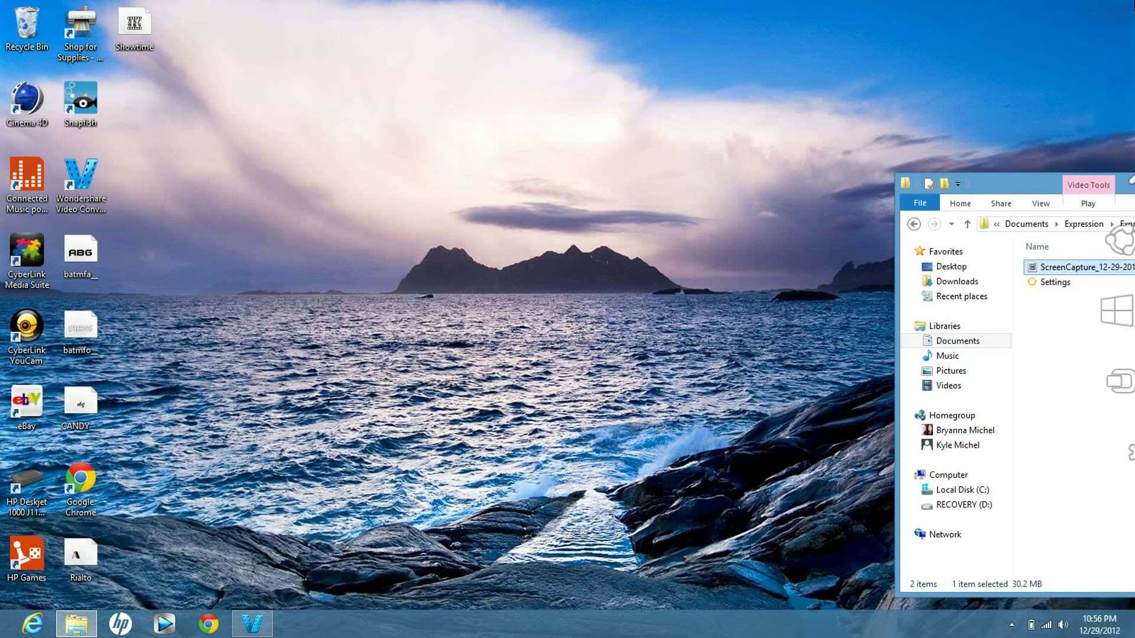
mouse_move(1096, 162)
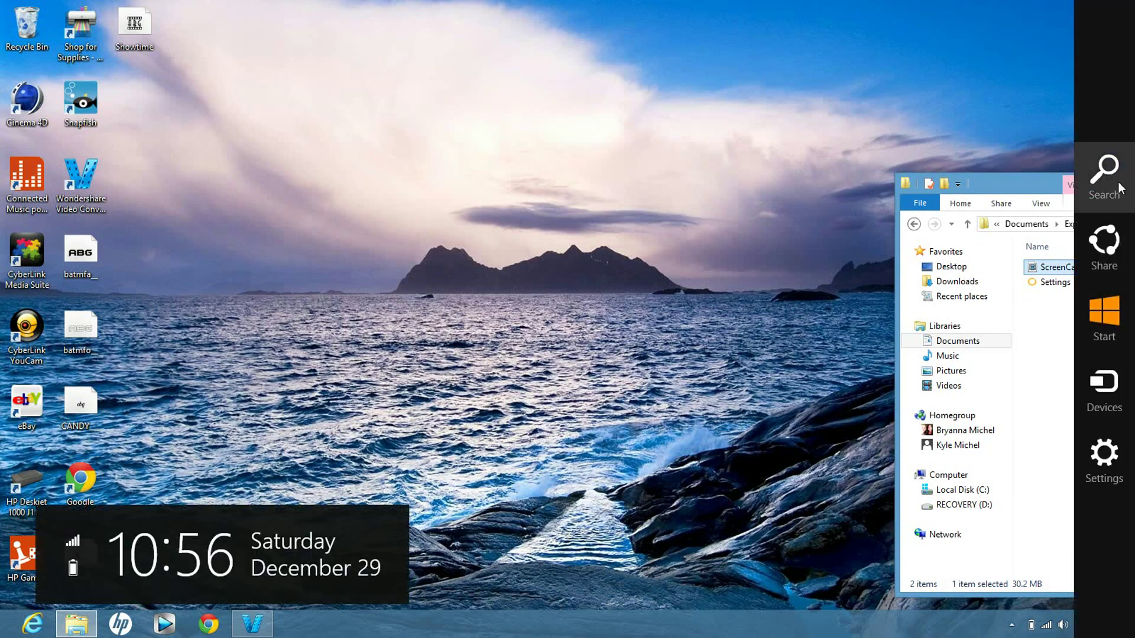
click(1117, 250)
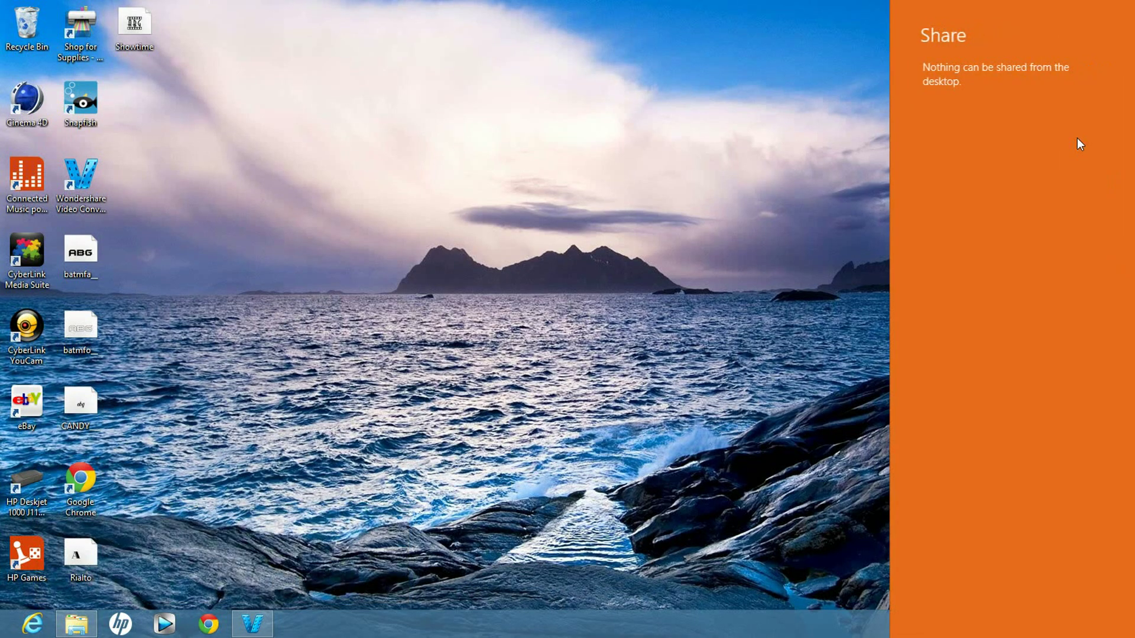
click(817, 126)
mouse_move(1130, 127)
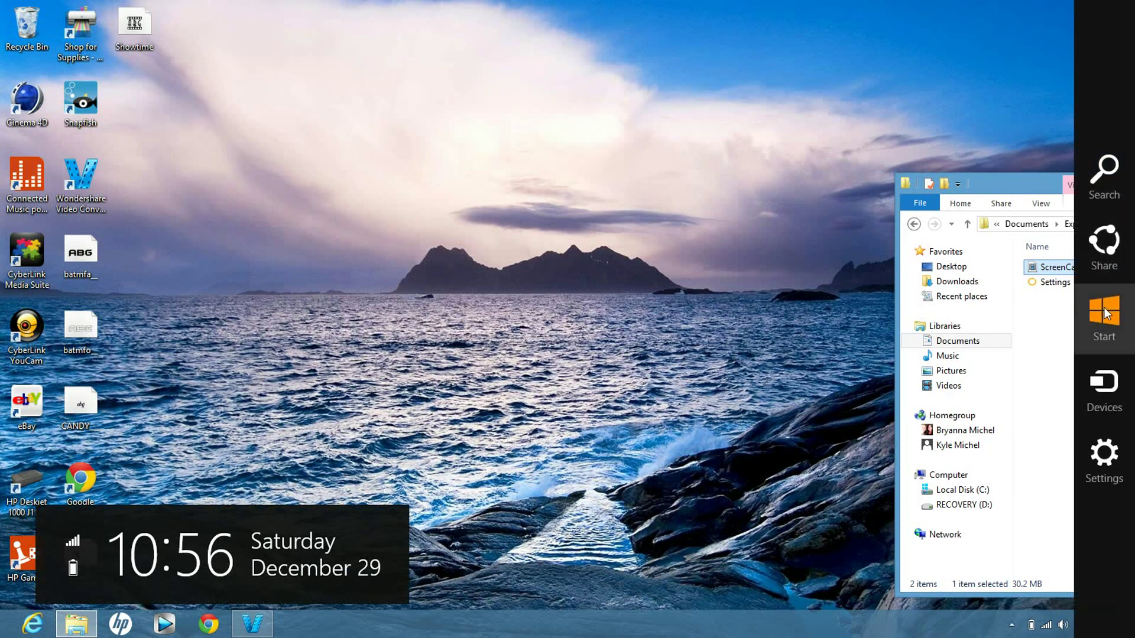
click(1104, 314)
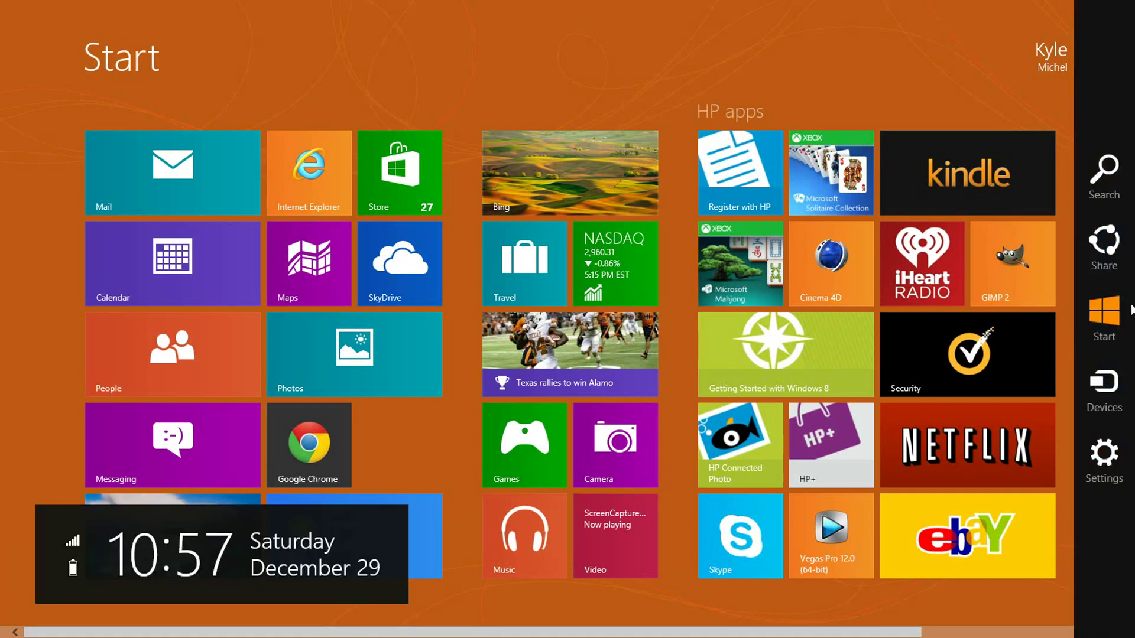
Glance at the Devices pane, then open the Start screen's Settings pane
click(1119, 376)
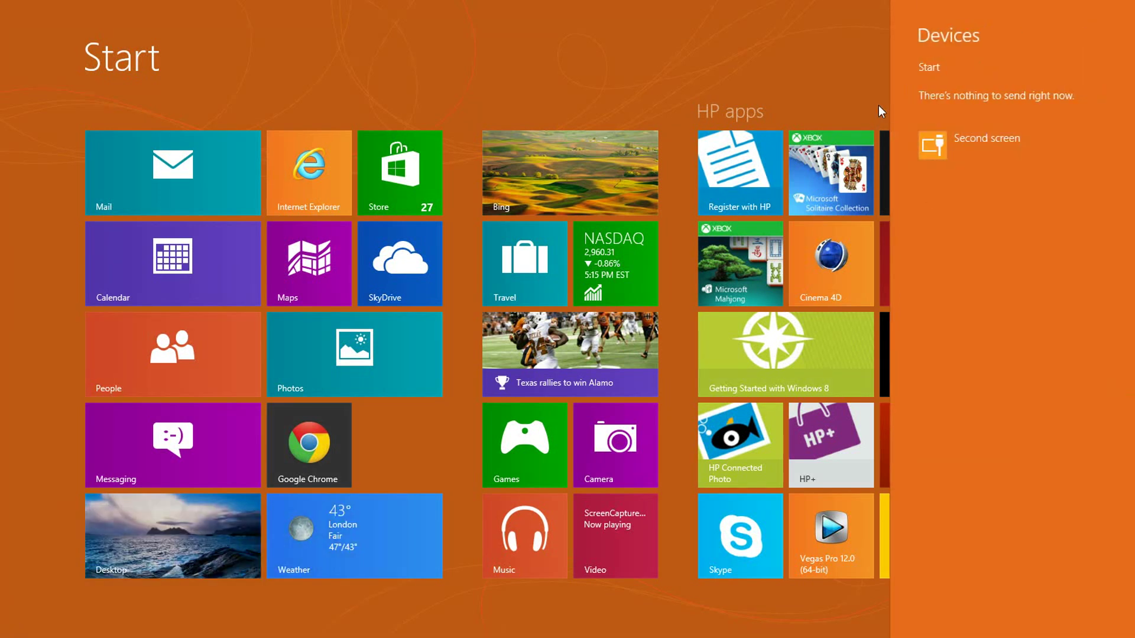
click(828, 46)
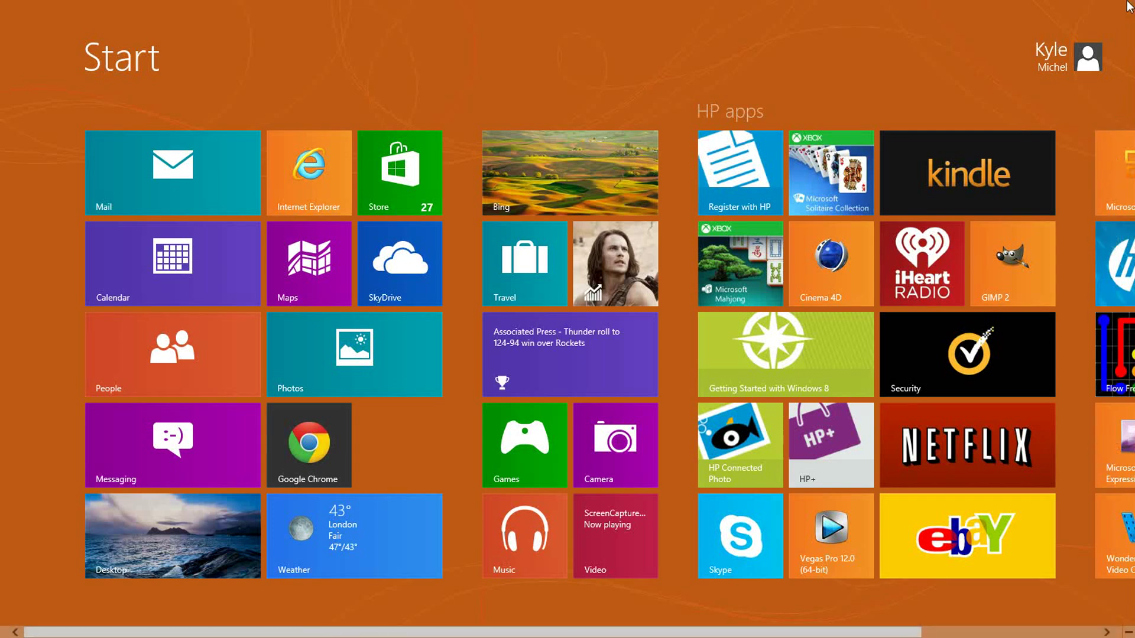
mouse_move(1130, 633)
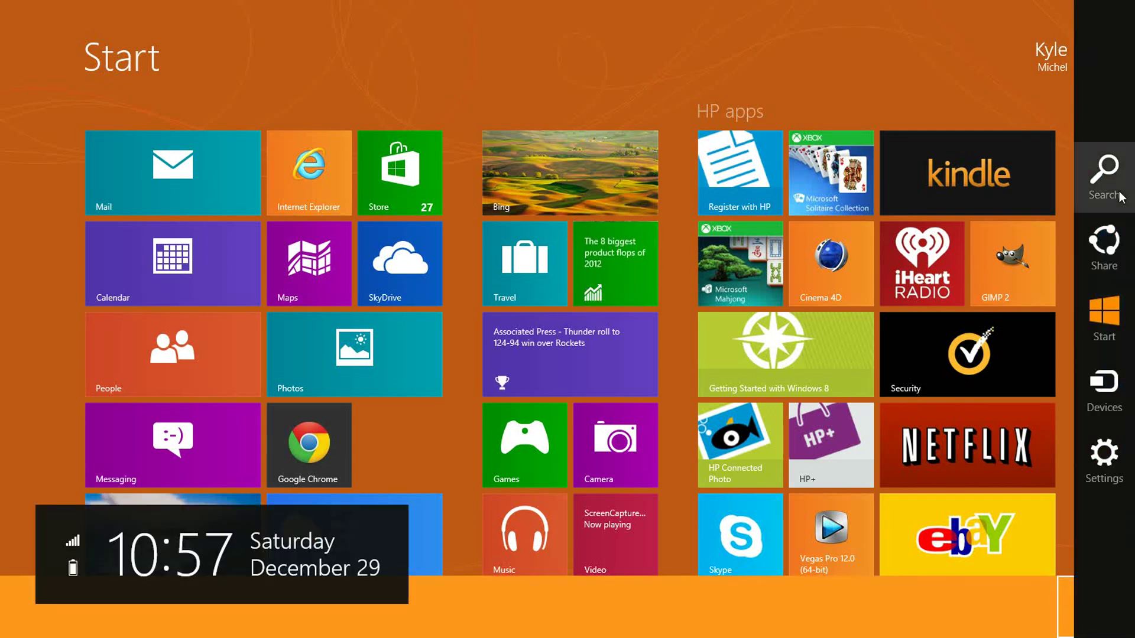
click(1098, 466)
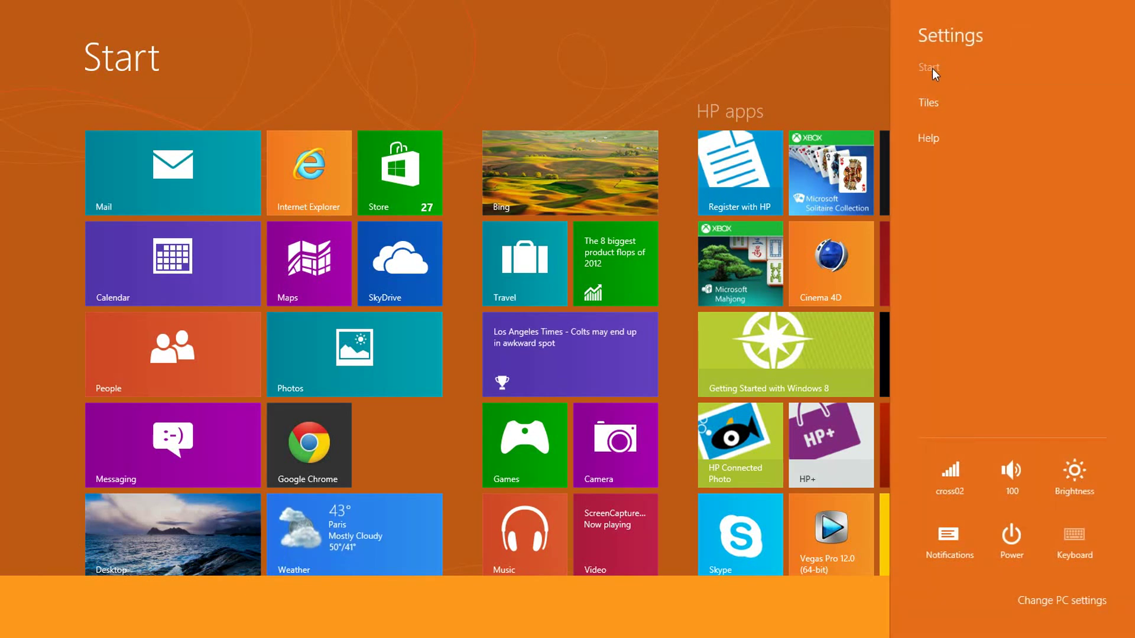
View the Tiles and Help settings, close Settings, and bring up the charms and clock
click(932, 102)
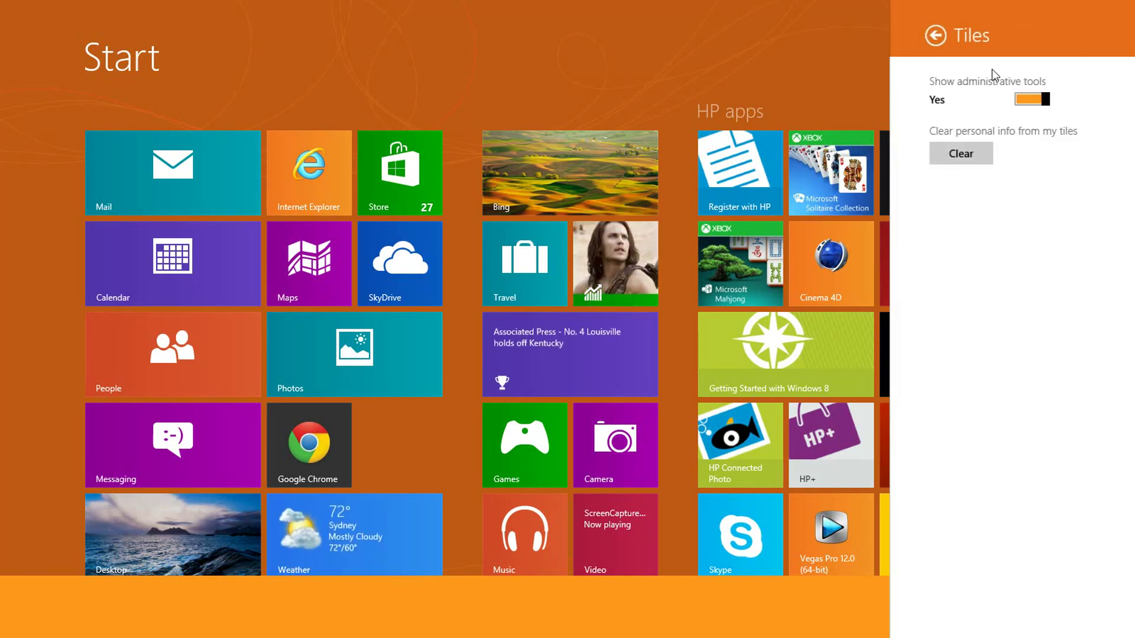
click(923, 36)
click(946, 146)
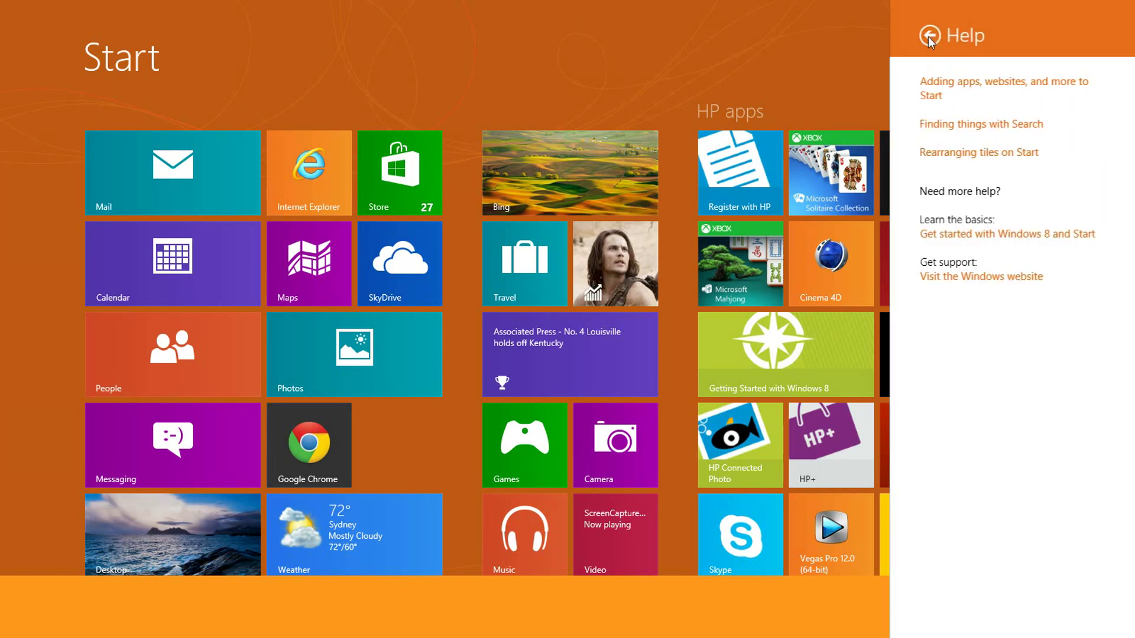
click(929, 36)
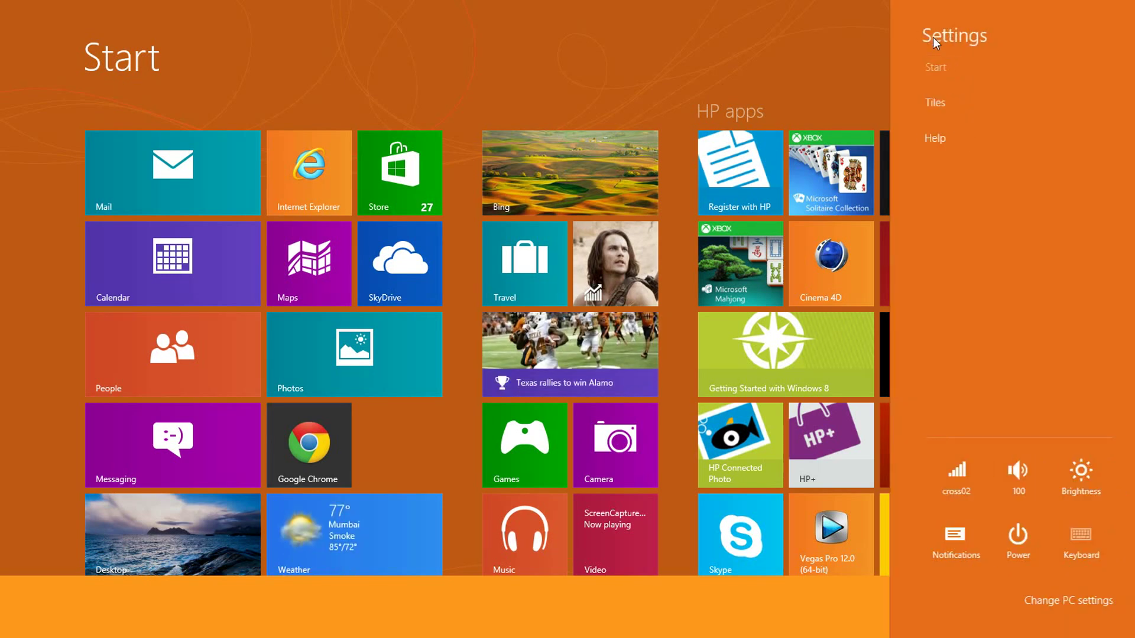
click(929, 36)
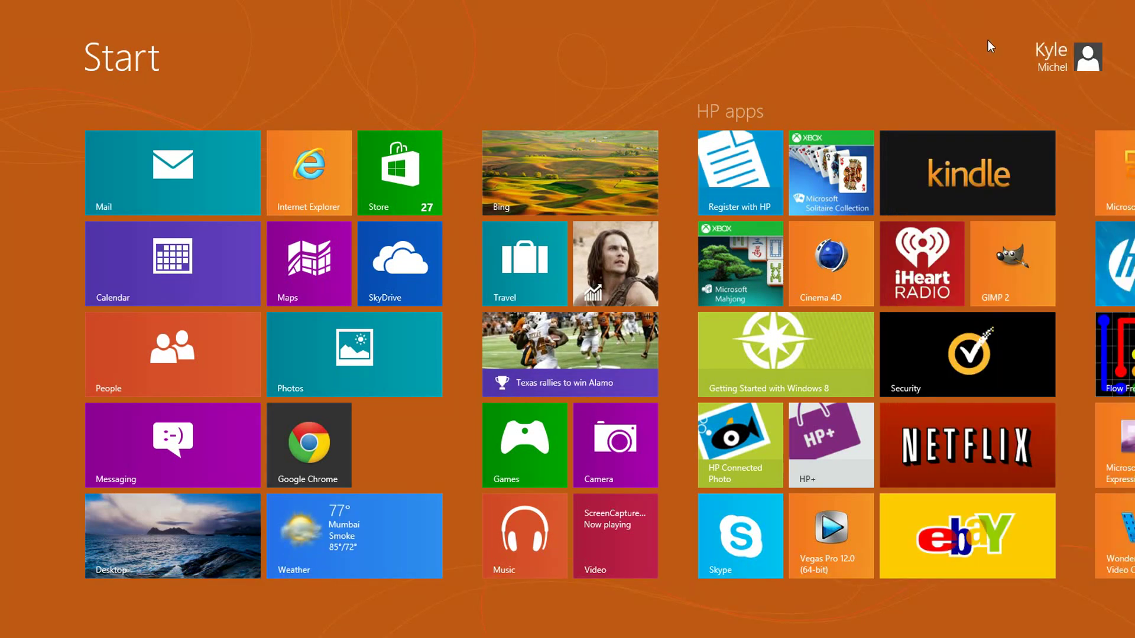
mouse_move(1133, 3)
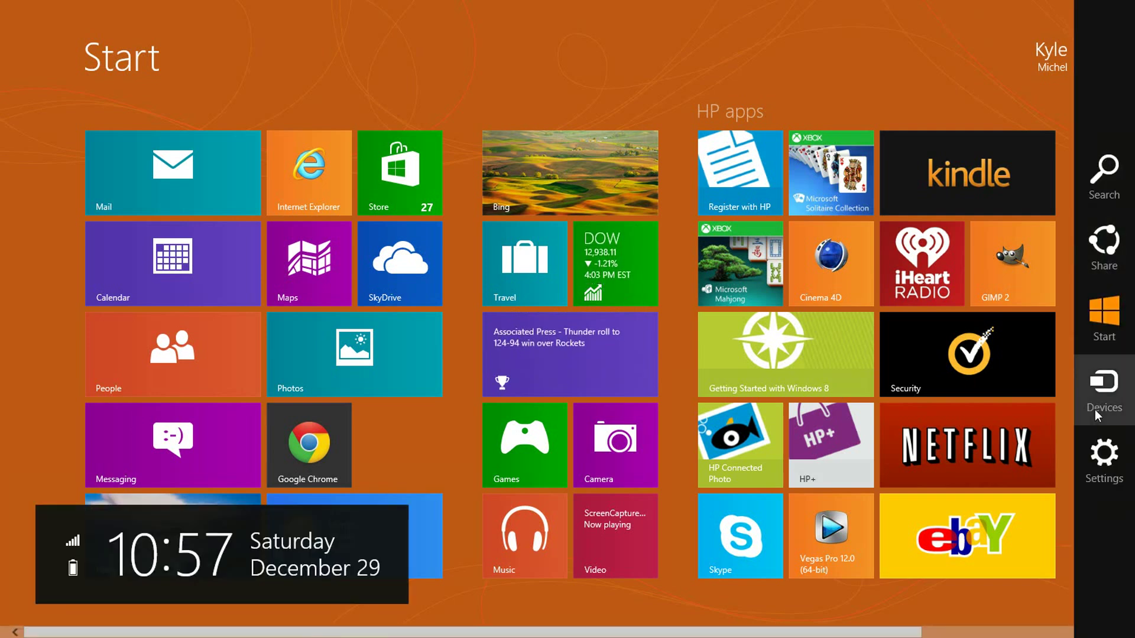
Open PC settings from the Settings charm and browse the Personalize page
click(1094, 440)
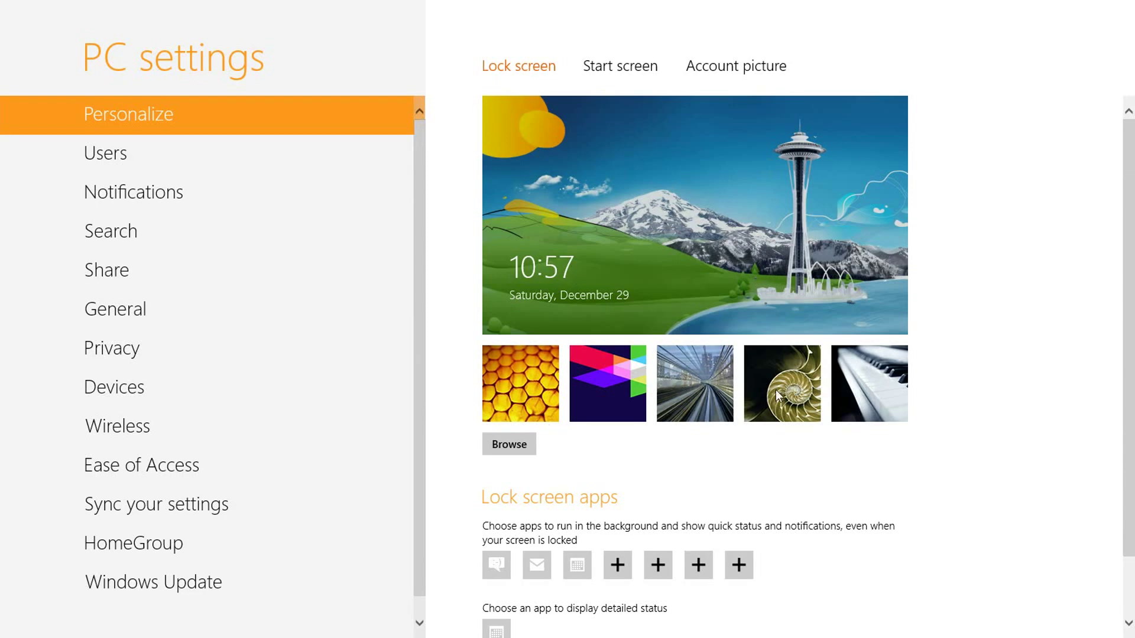
scroll(1132, 242, down, 1)
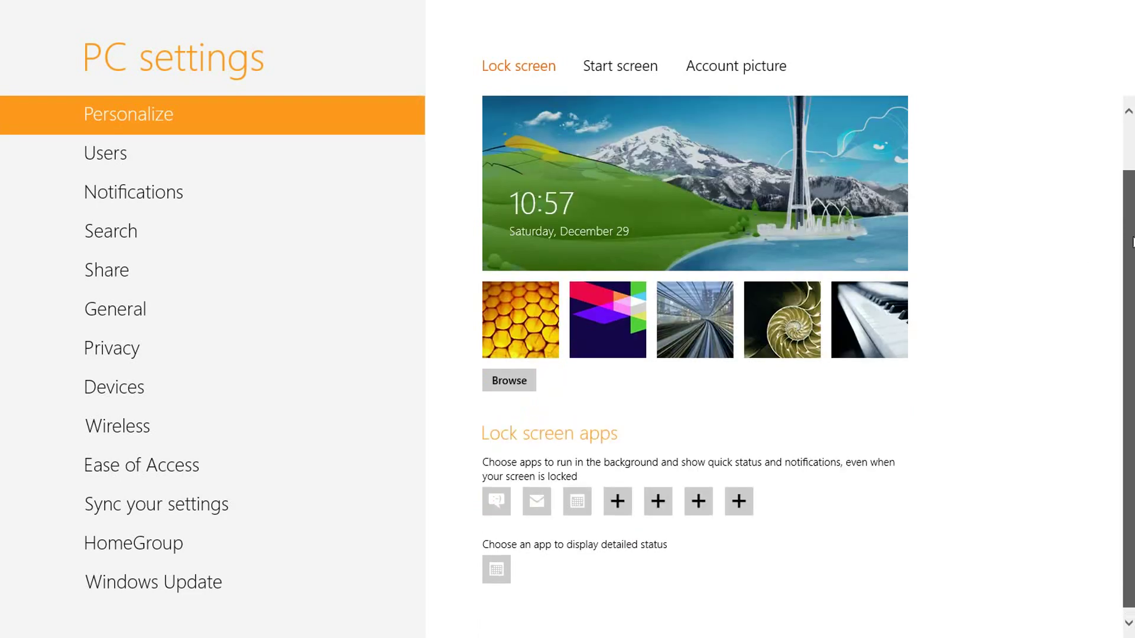
scroll(674, 91, up, 1)
Set the Start screen colour to dark blue and pick the ninth background pattern
click(638, 76)
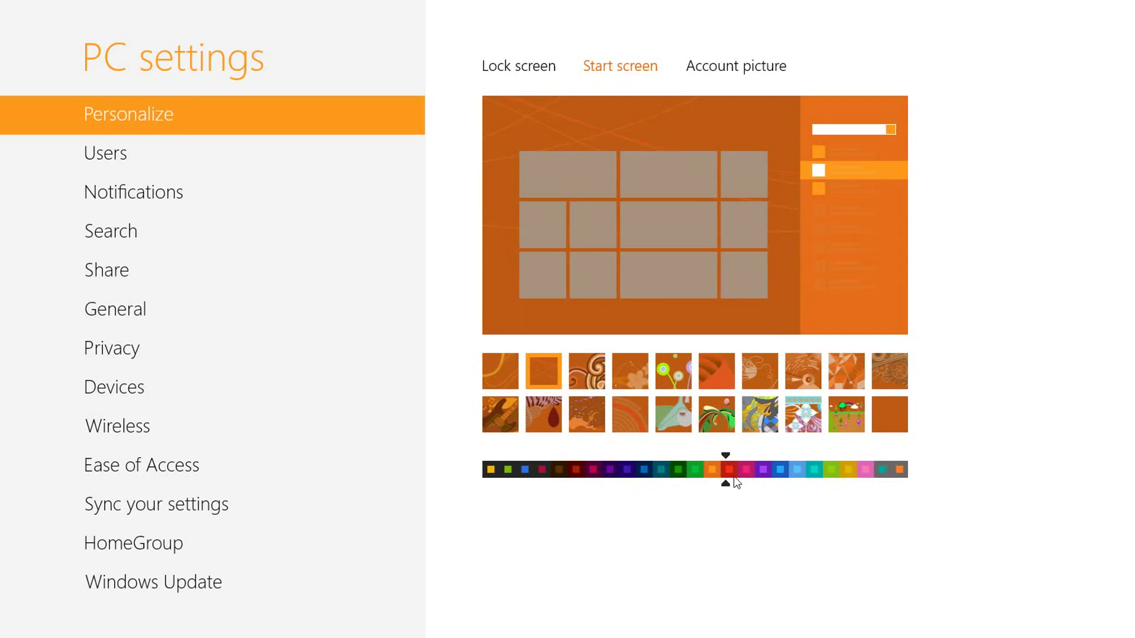
mouse_move(733, 476)
mouse_down()
mouse_move(805, 480)
mouse_move(580, 480)
mouse_move(648, 477)
mouse_up()
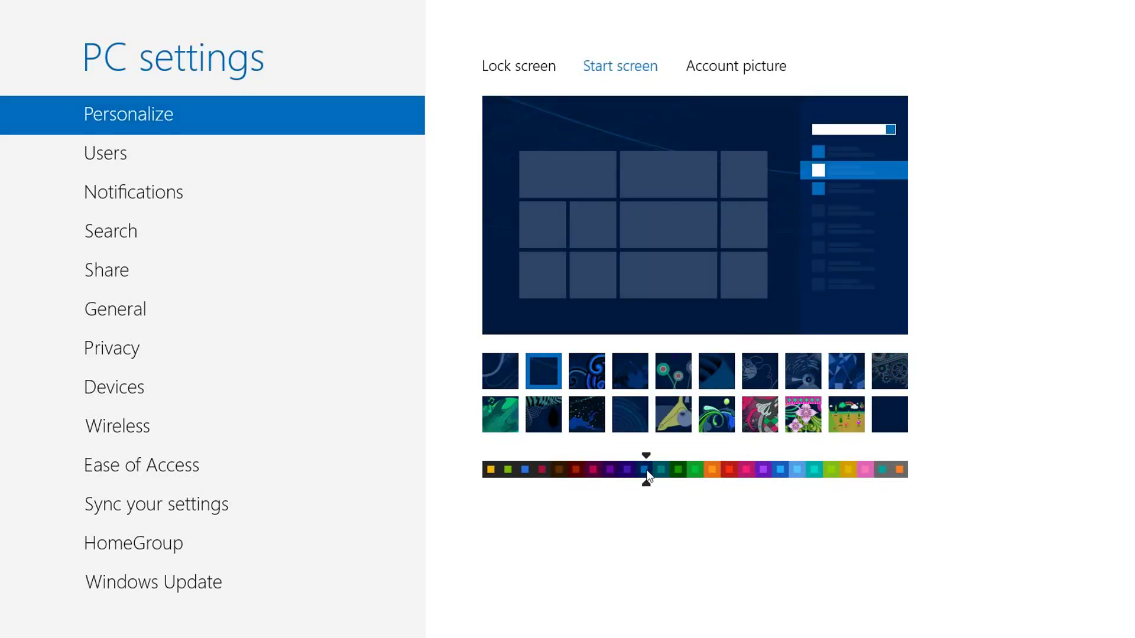
click(845, 372)
click(815, 369)
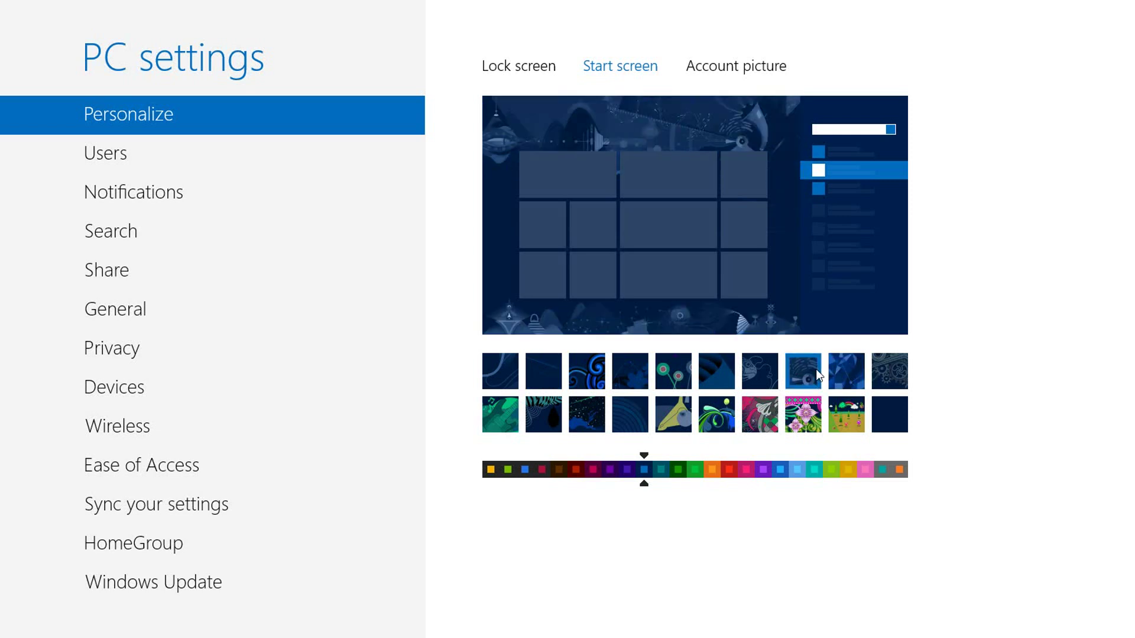
click(838, 371)
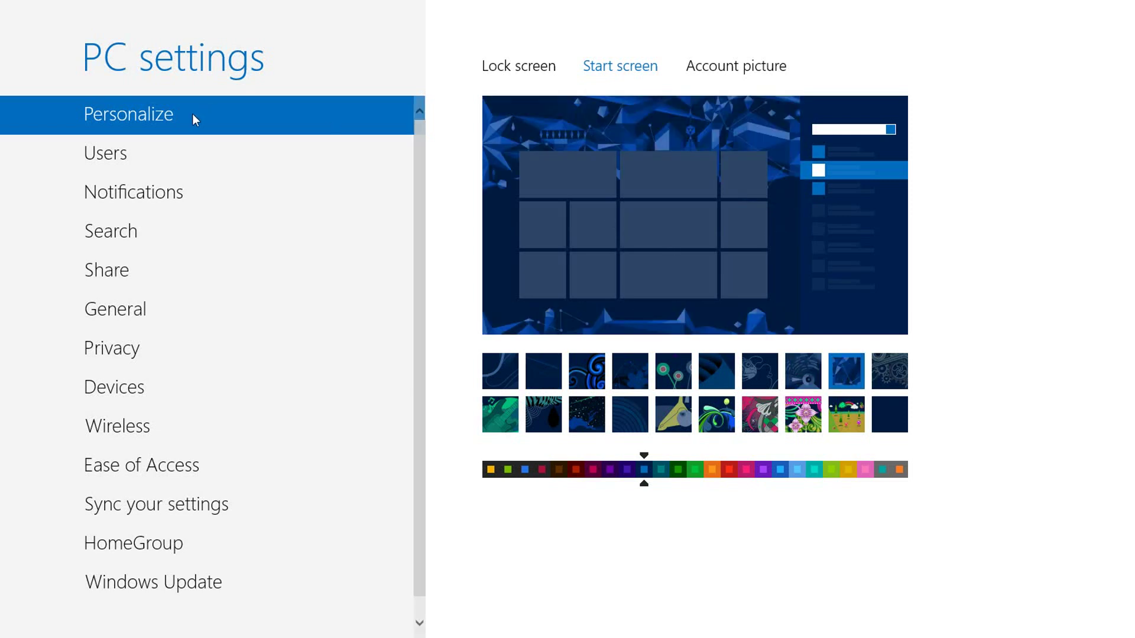
click(163, 155)
Browse each PC settings category from Notifications through HomeGroup to Windows Update
click(169, 195)
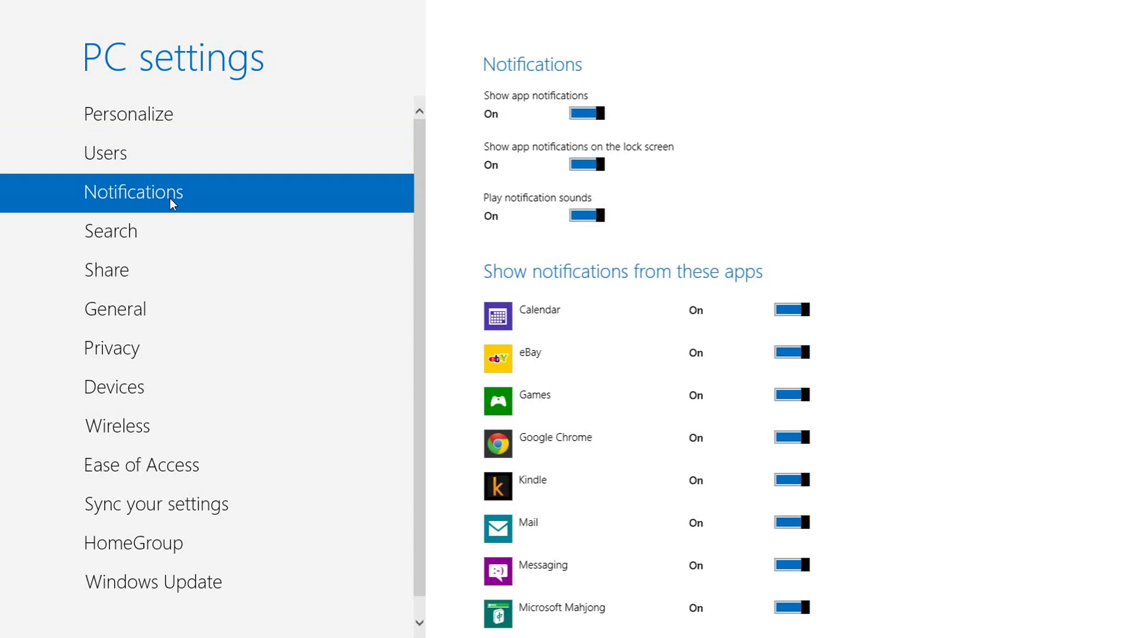
click(151, 230)
click(145, 263)
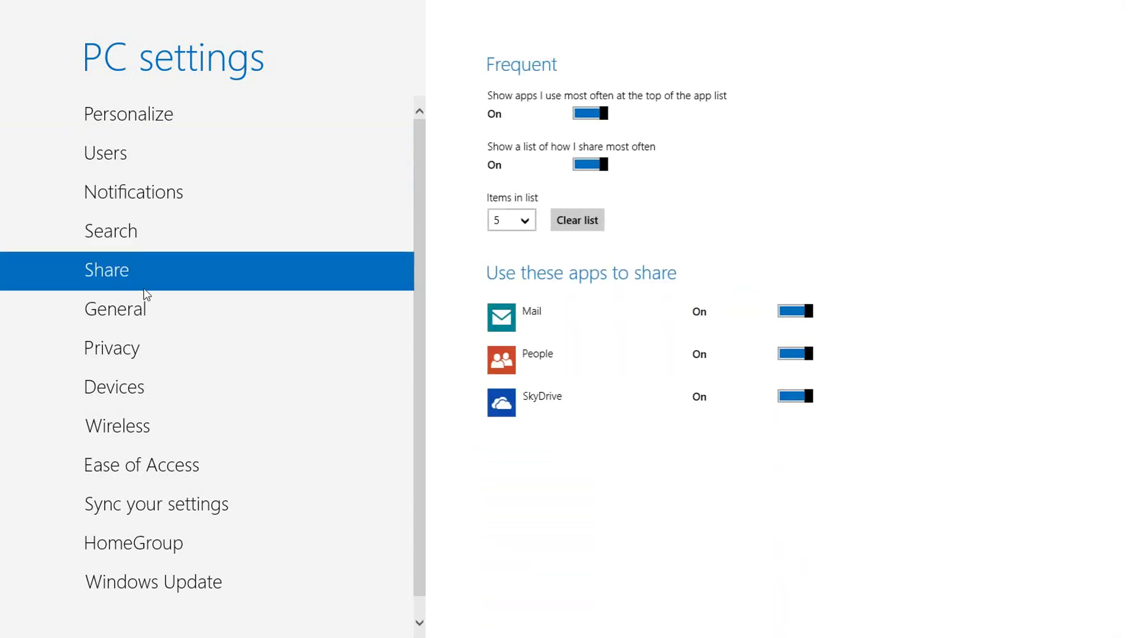
click(143, 299)
click(145, 352)
click(133, 387)
click(134, 467)
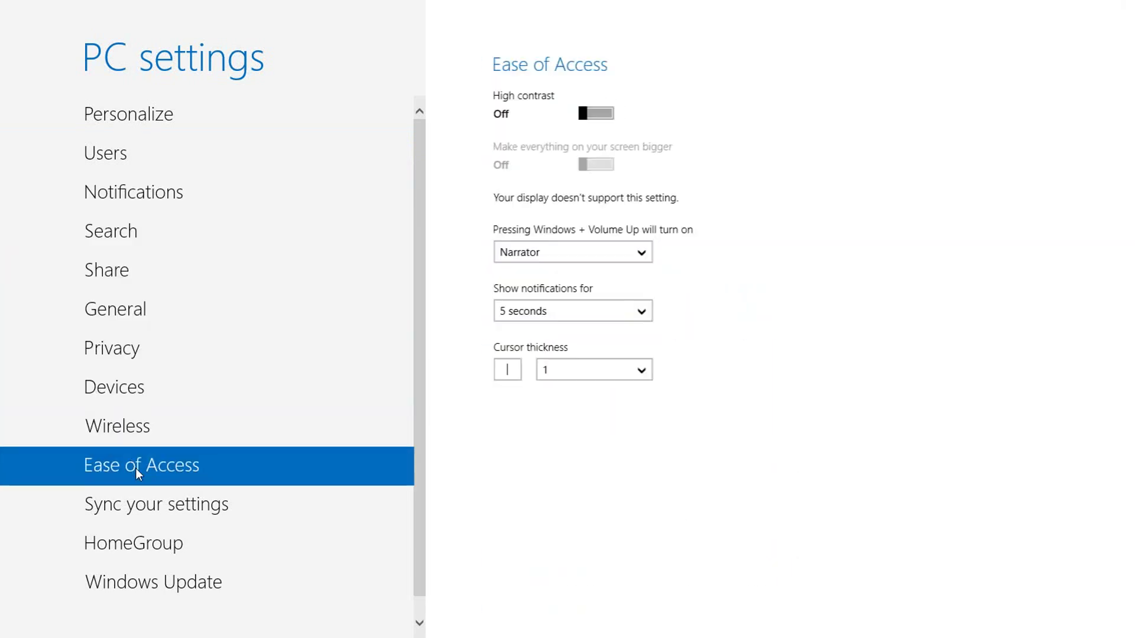
click(133, 507)
click(151, 555)
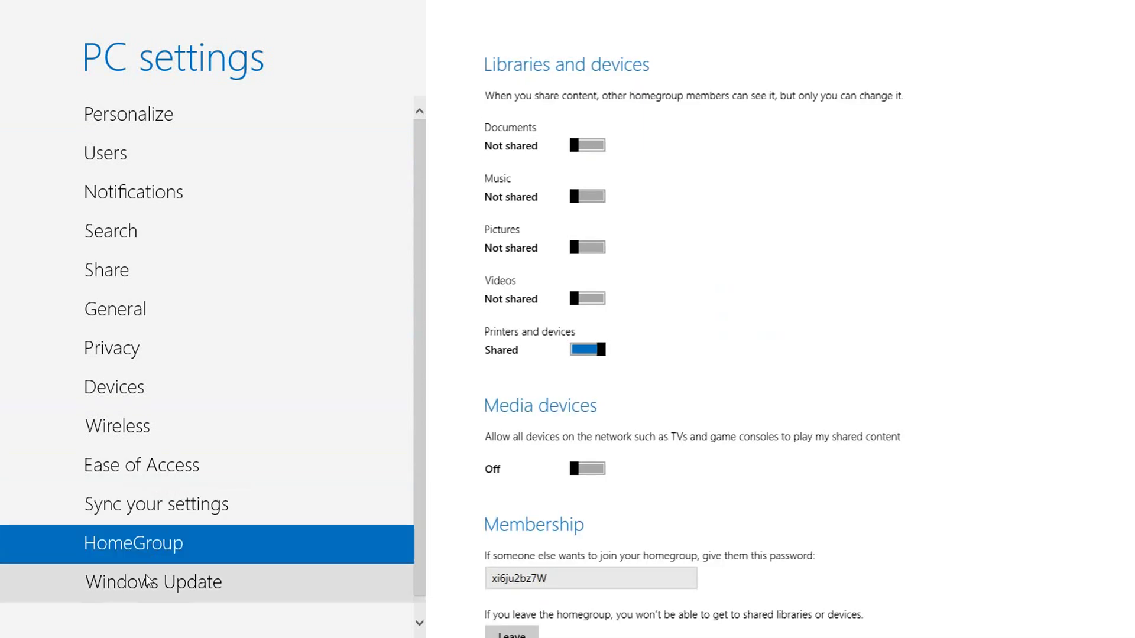
click(146, 576)
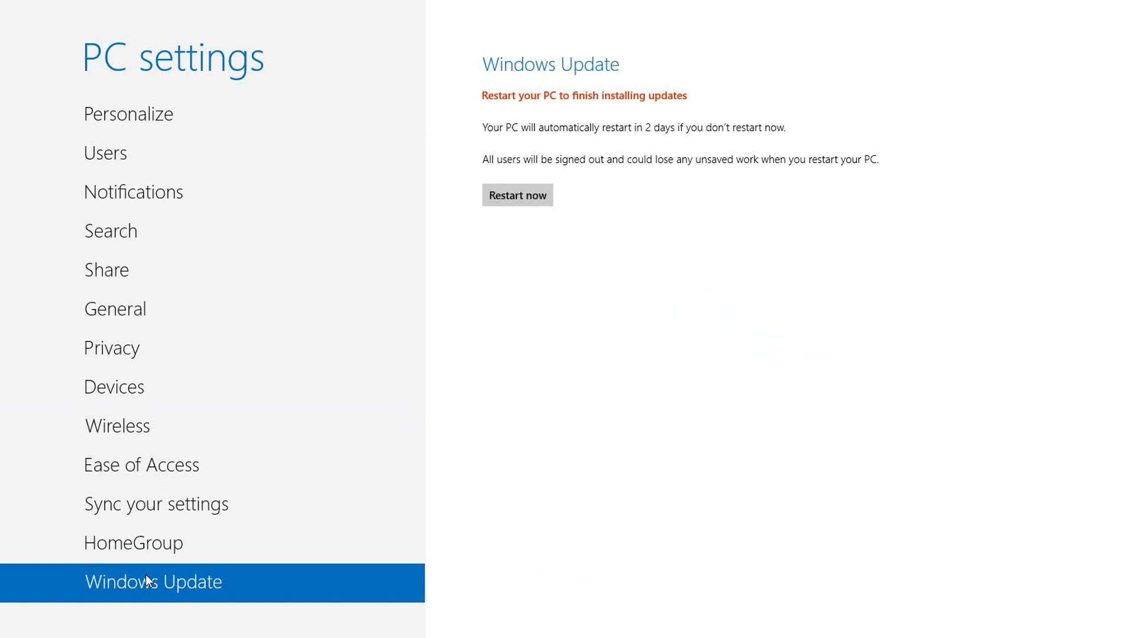
Go back to Start and open the Desktop tile, showing File Explorer
key(super)
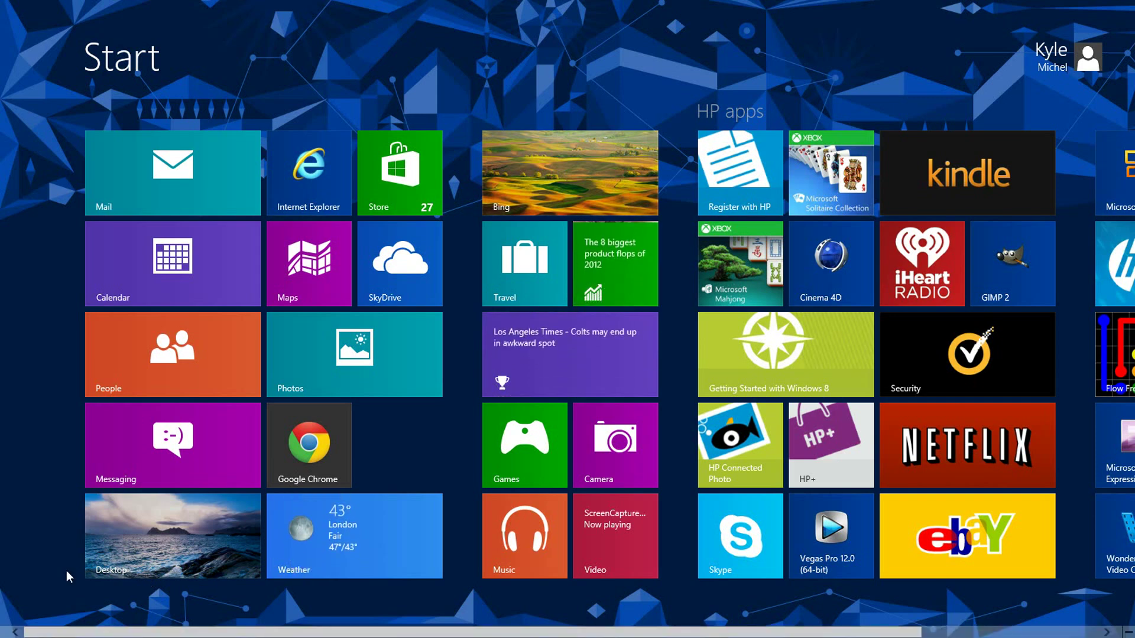
click(123, 555)
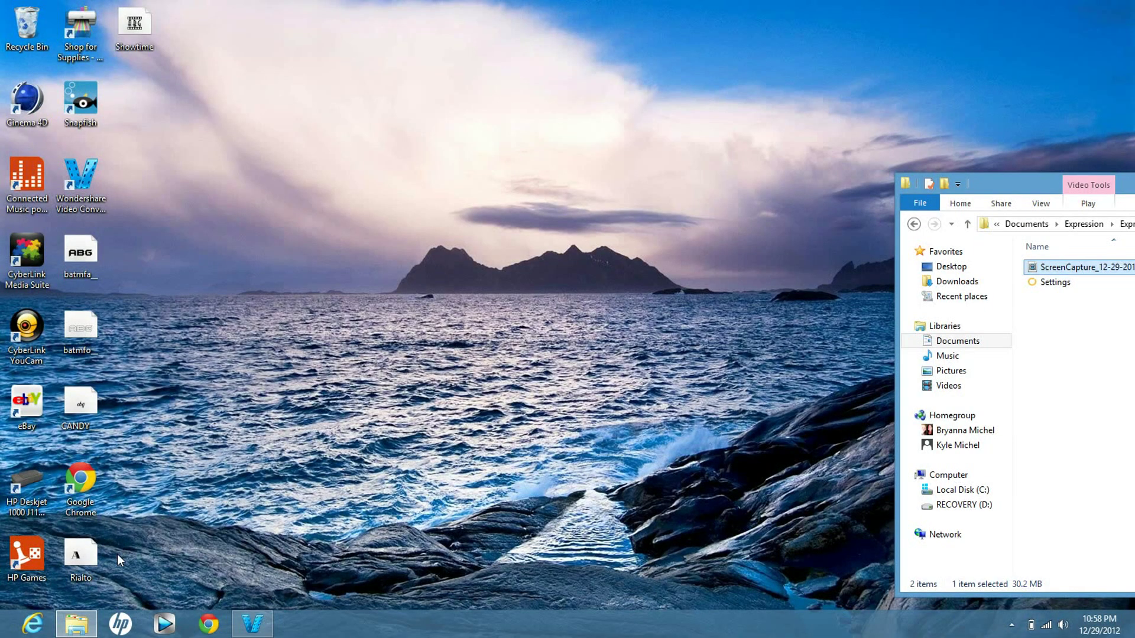
Return from the desktop to the blue Start screen via the bottom-left corner
click(6, 631)
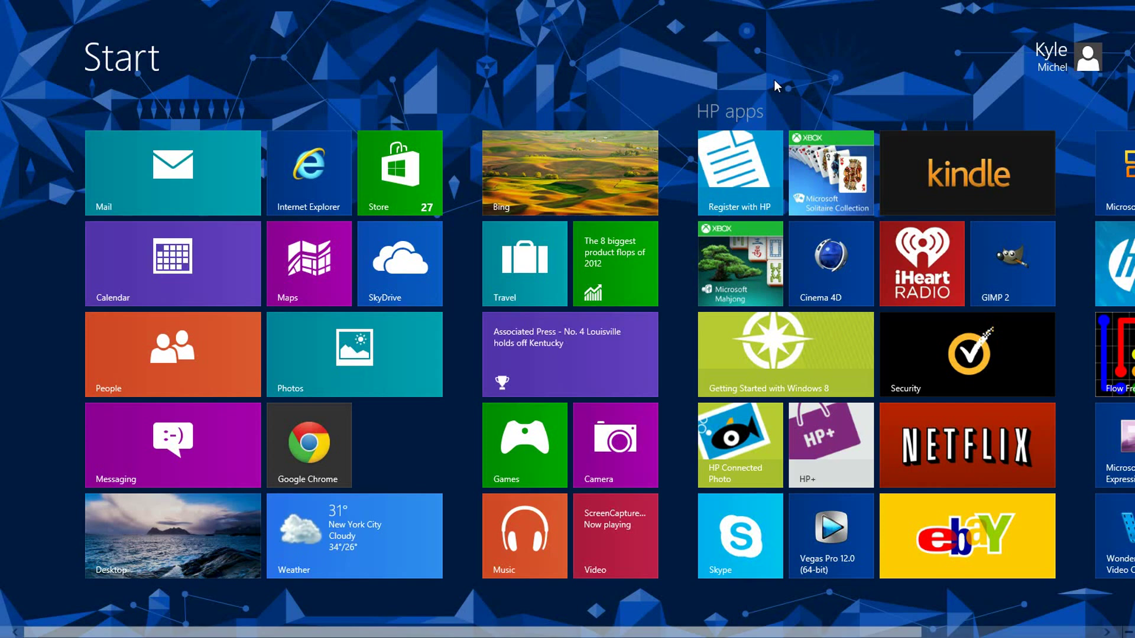
mouse_move(1131, 3)
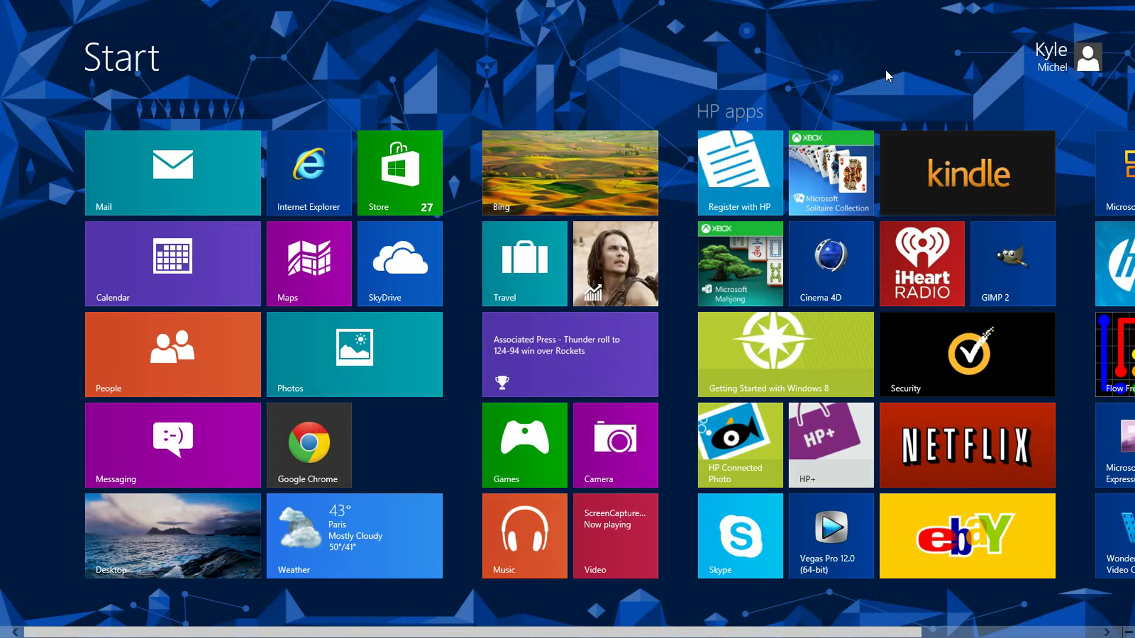
text(eba)
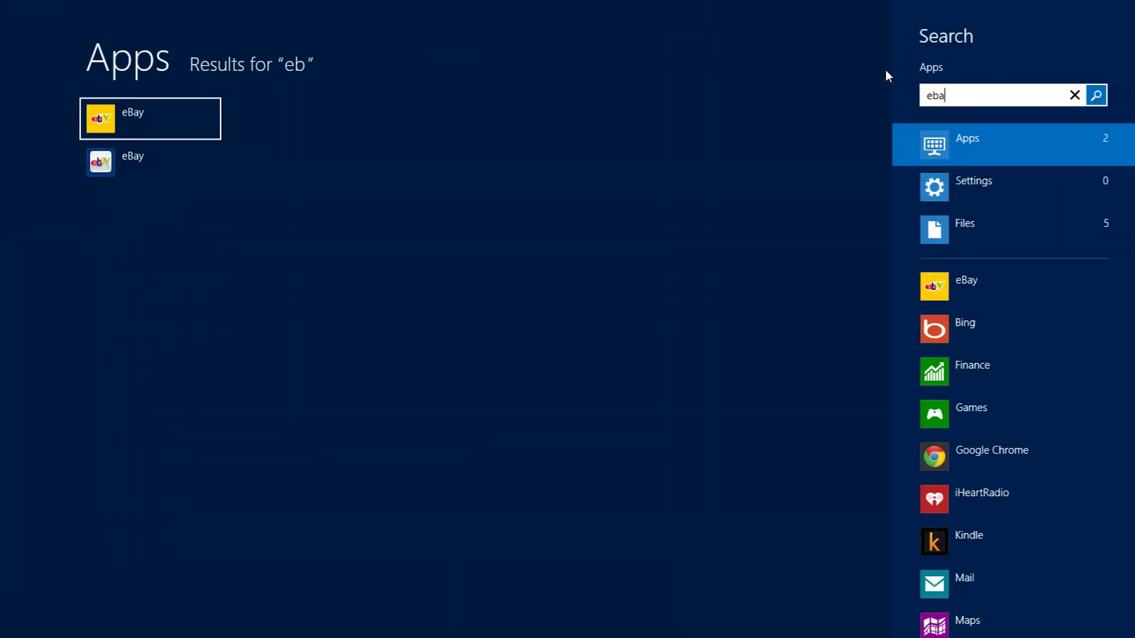
key(BackSpace)
key(BackSpace)
key(BackSpace)
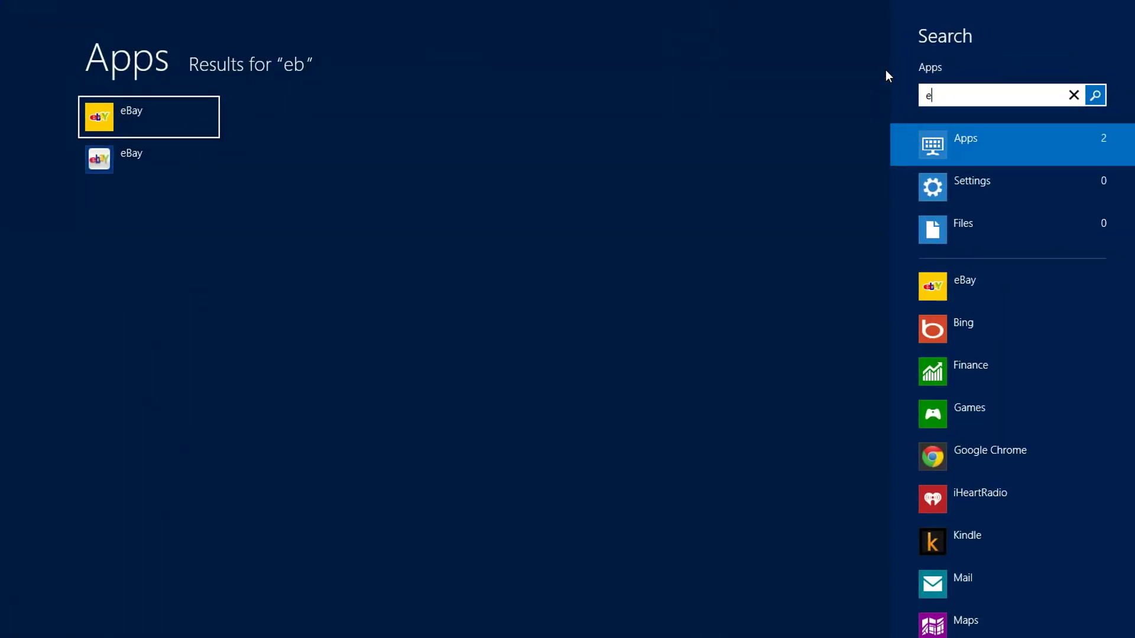
key(Escape)
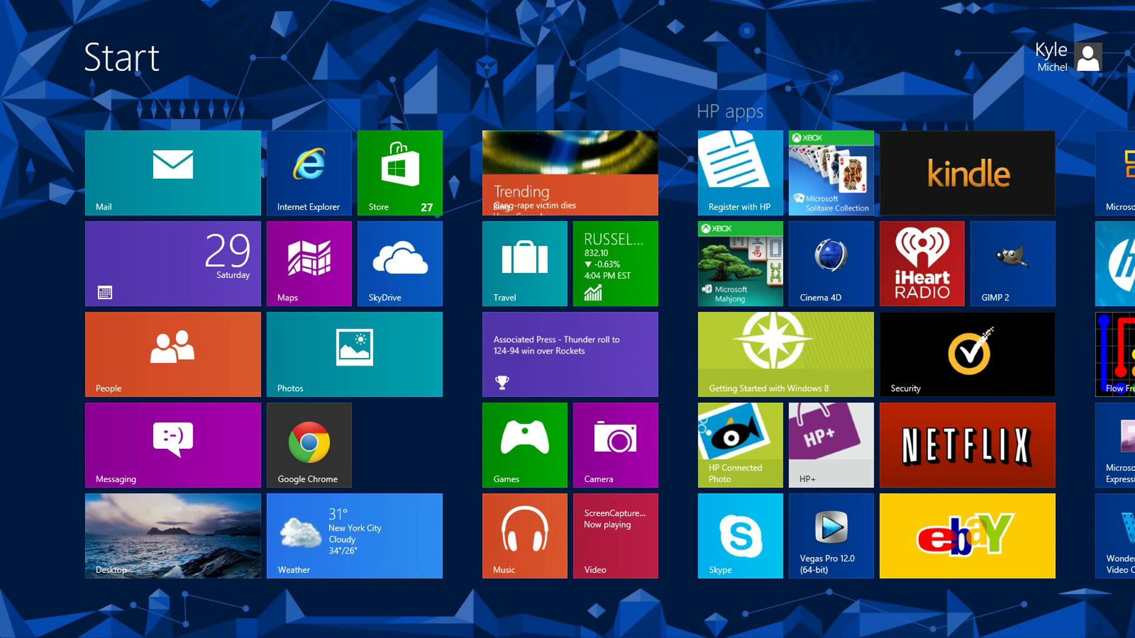
Go from the Settings charm to PC settings' Personalize Lock screen page, showing the Seattle picture
scroll(775, 589, down, 1)
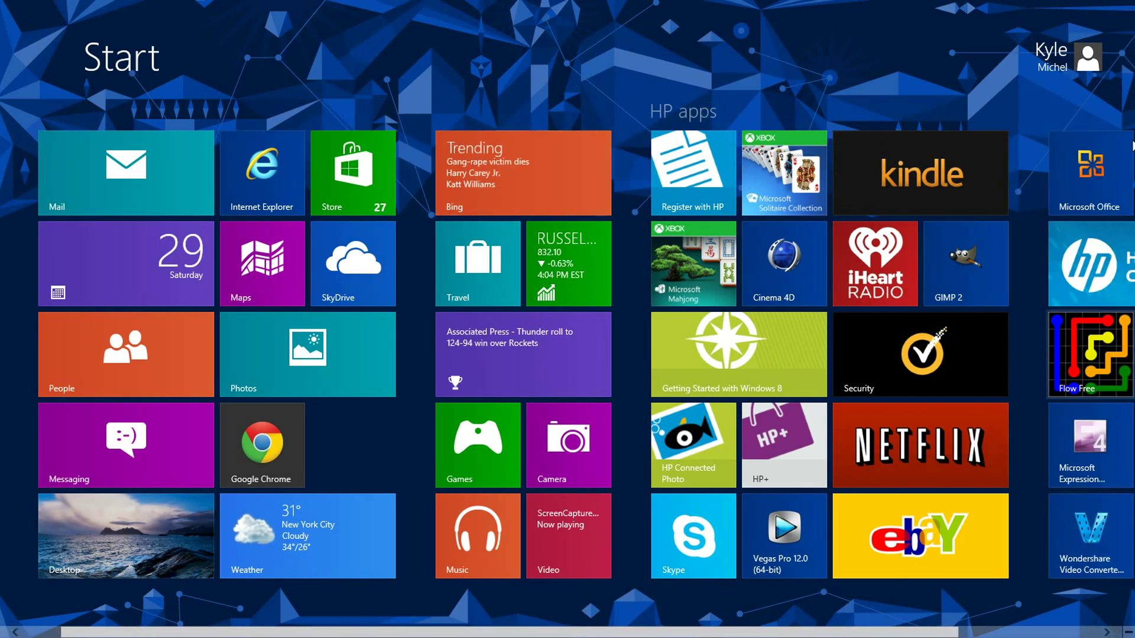
mouse_move(1130, 632)
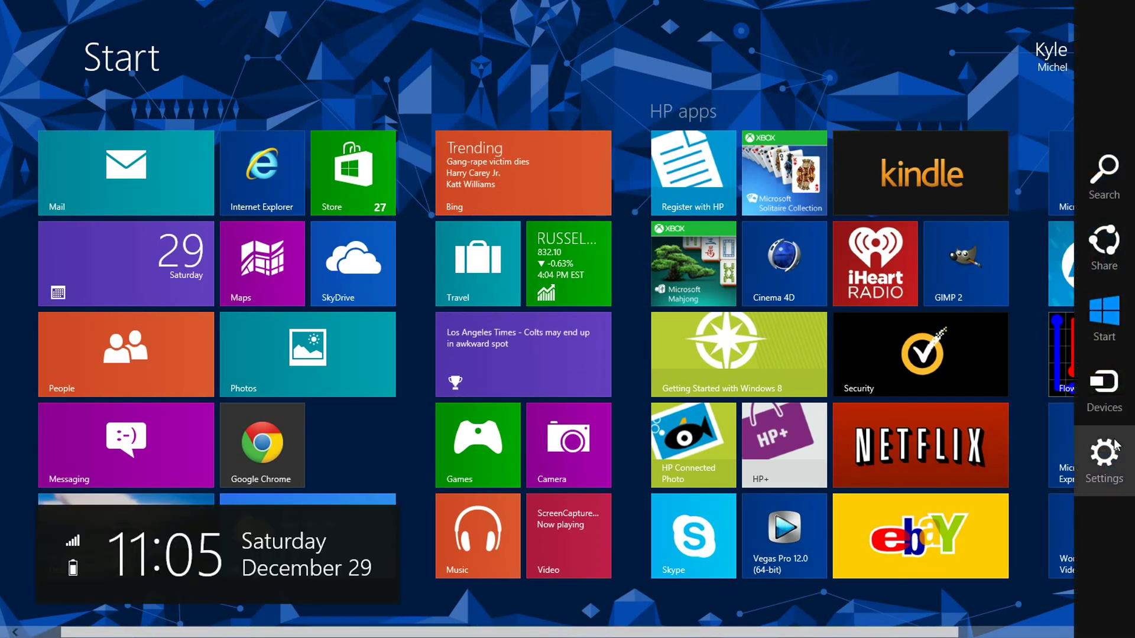
click(1104, 456)
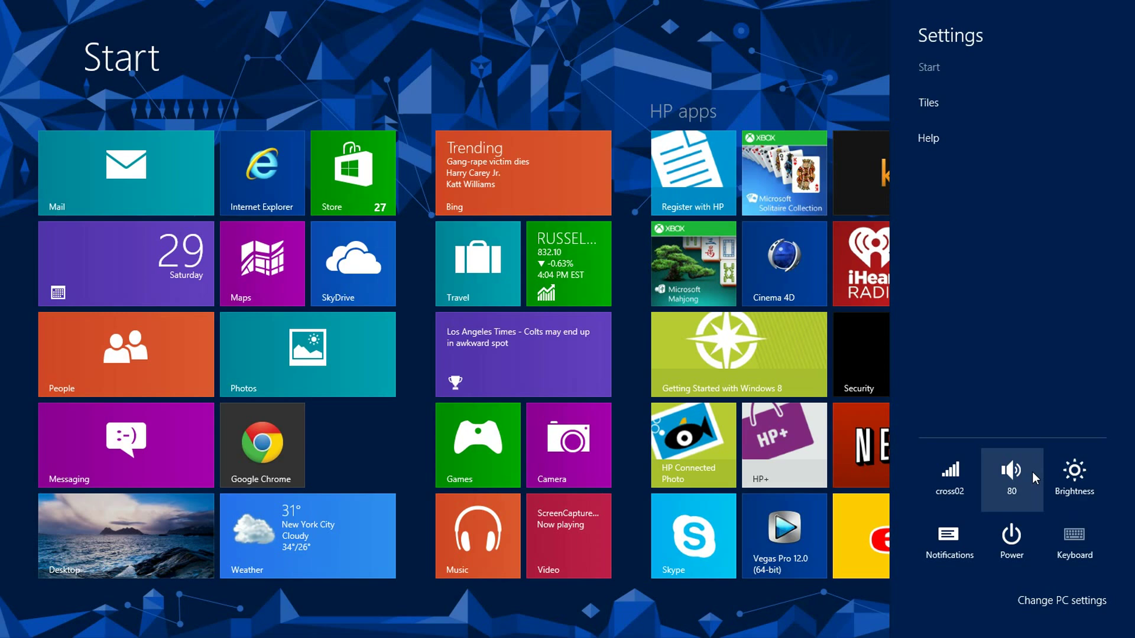
click(1029, 603)
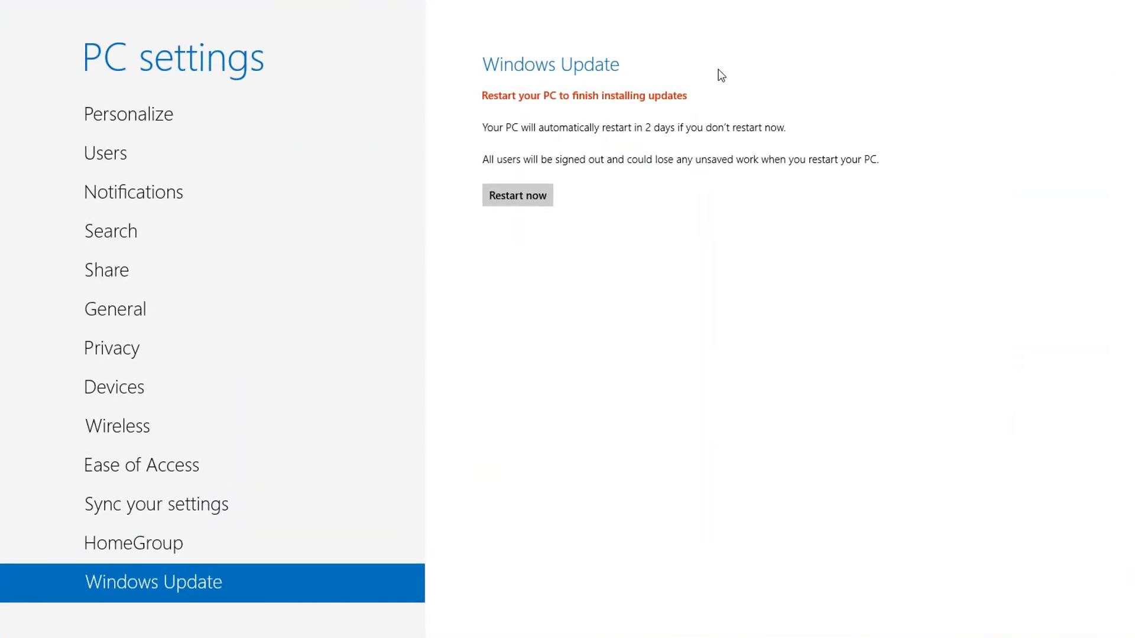
click(250, 115)
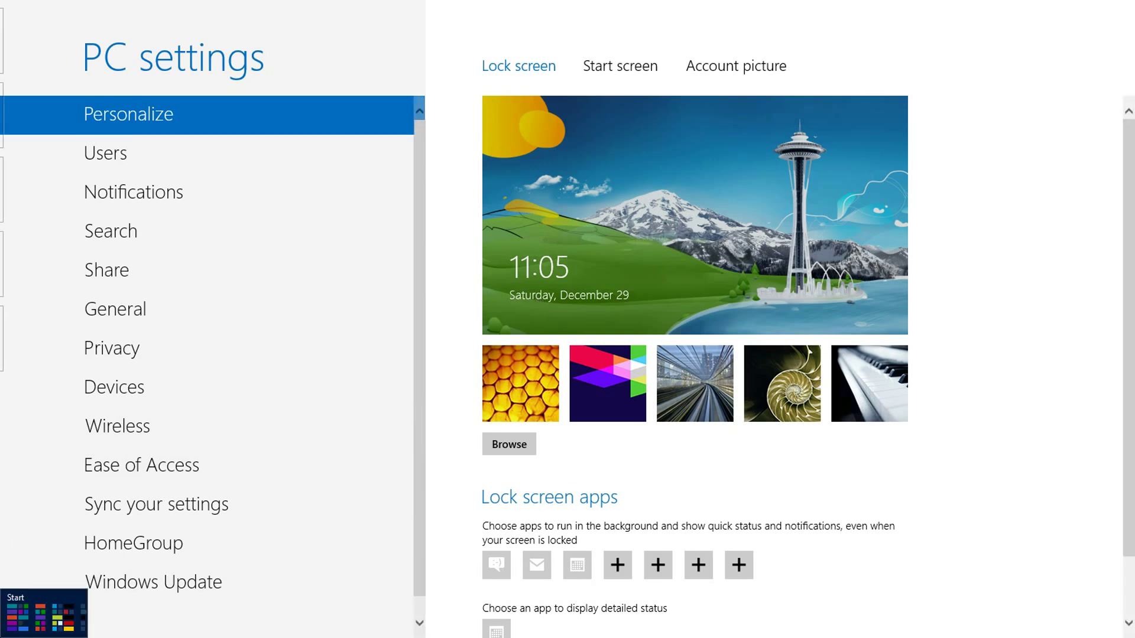
Return to the Start screen through the bottom-left corner thumbnail
click(2, 636)
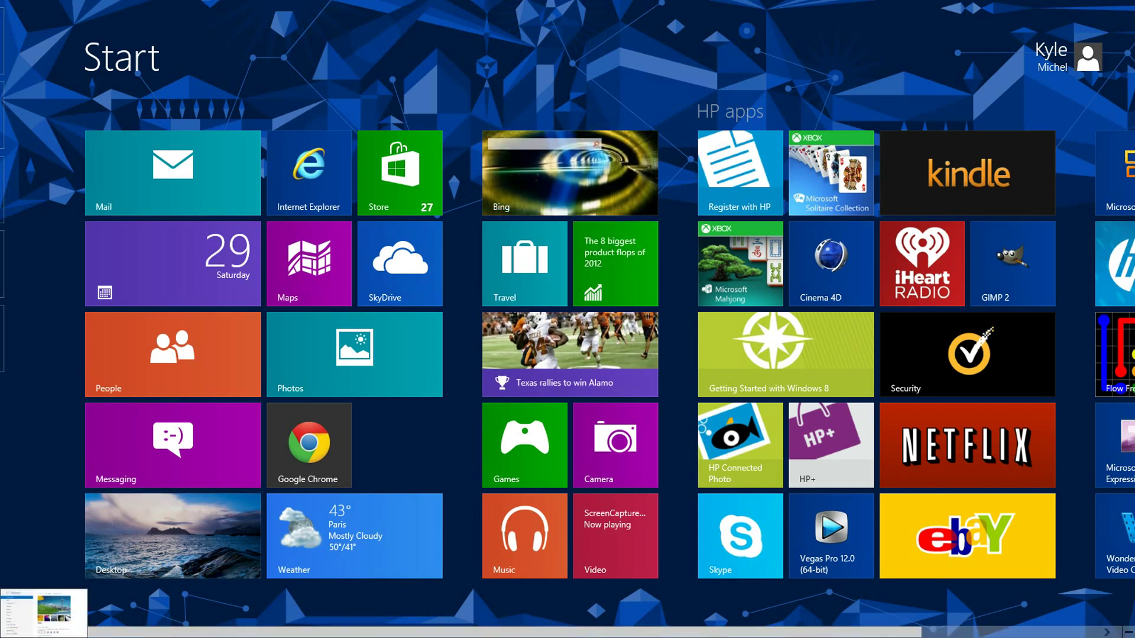
Flip briefly to PC settings, then back to Start, and open the Desktop tile
click(12, 627)
key(super)
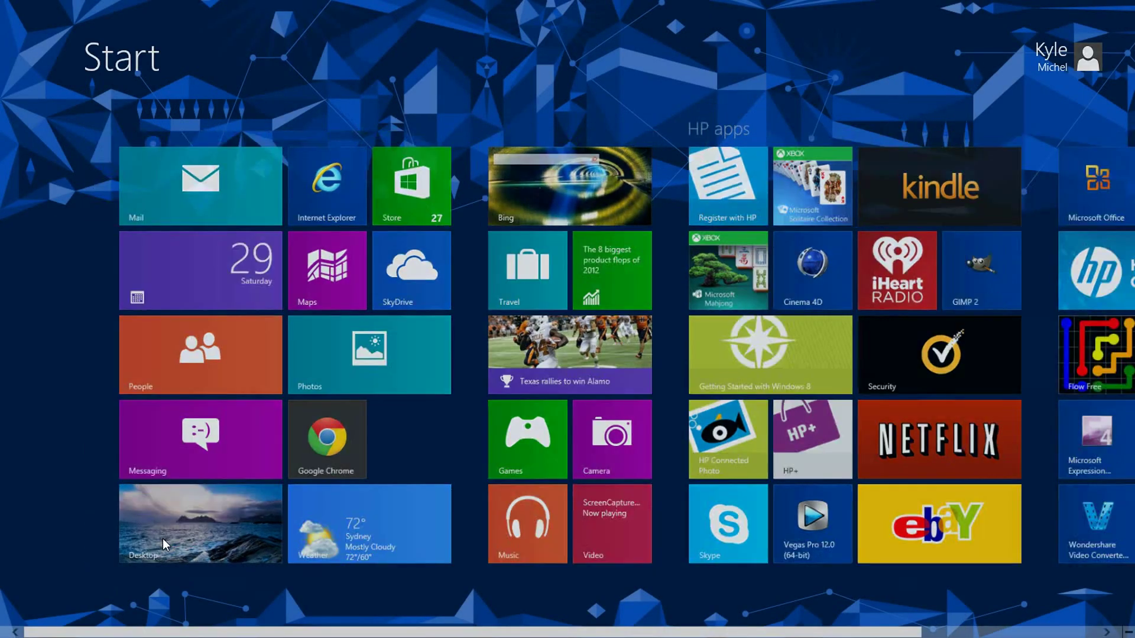
click(162, 538)
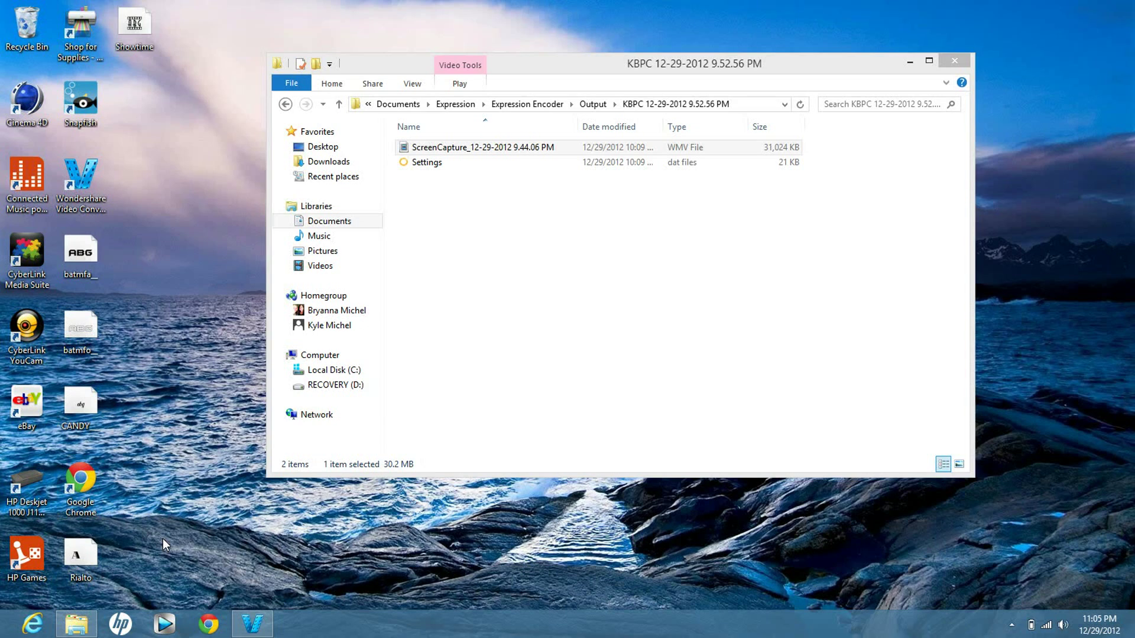